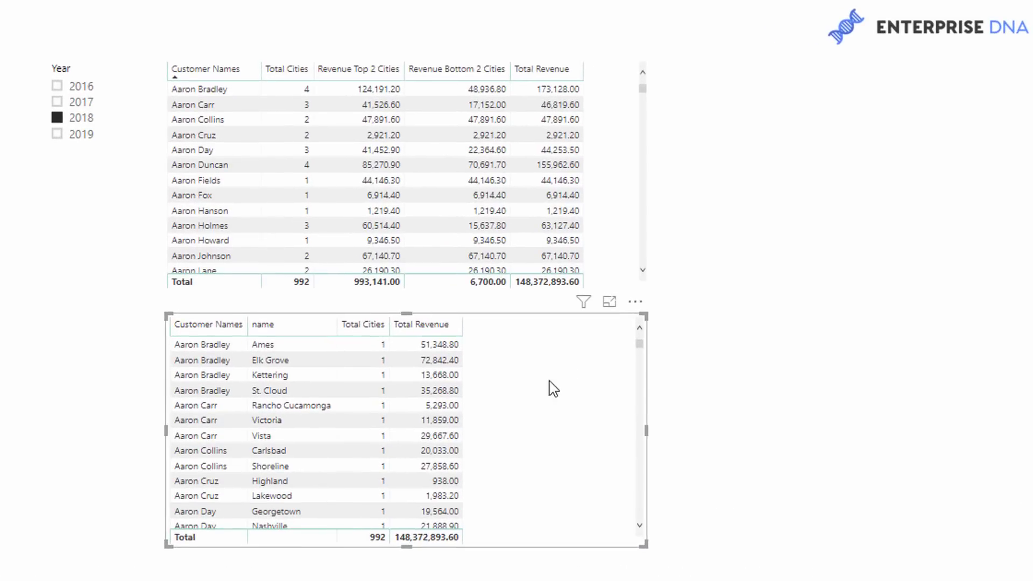
# Slide the audit table right, then back left so it sits under the summary table.
pyautogui.moveTo(423, 330); pyautogui.dragTo(617, 338)
pyautogui.moveTo(860, 404); pyautogui.dragTo(586, 404)
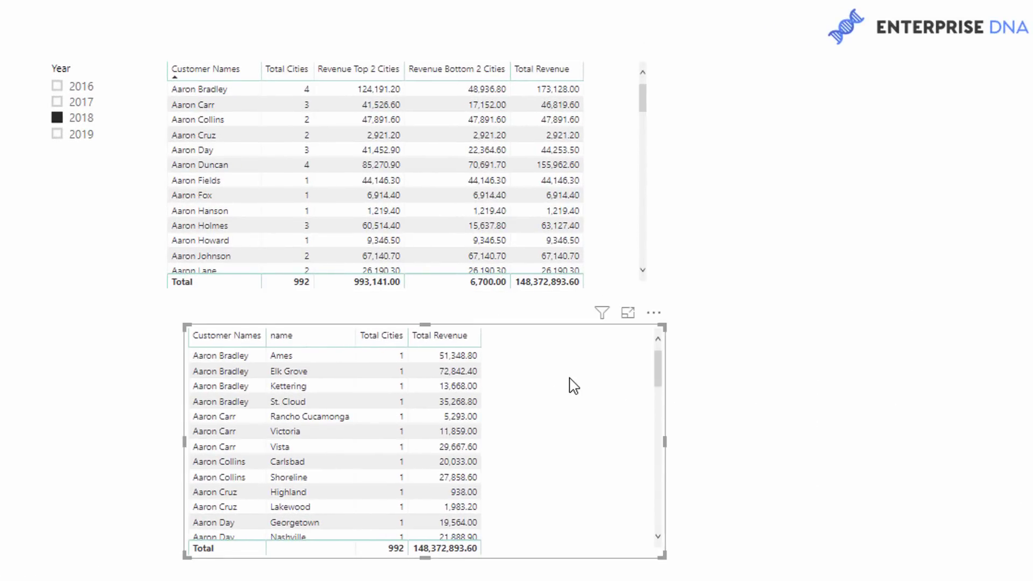
# Delete the customer-by-city audit table, then enlarge and realign the remaining revenue table.
pyautogui.press('Delete')
pyautogui.click(643, 279)
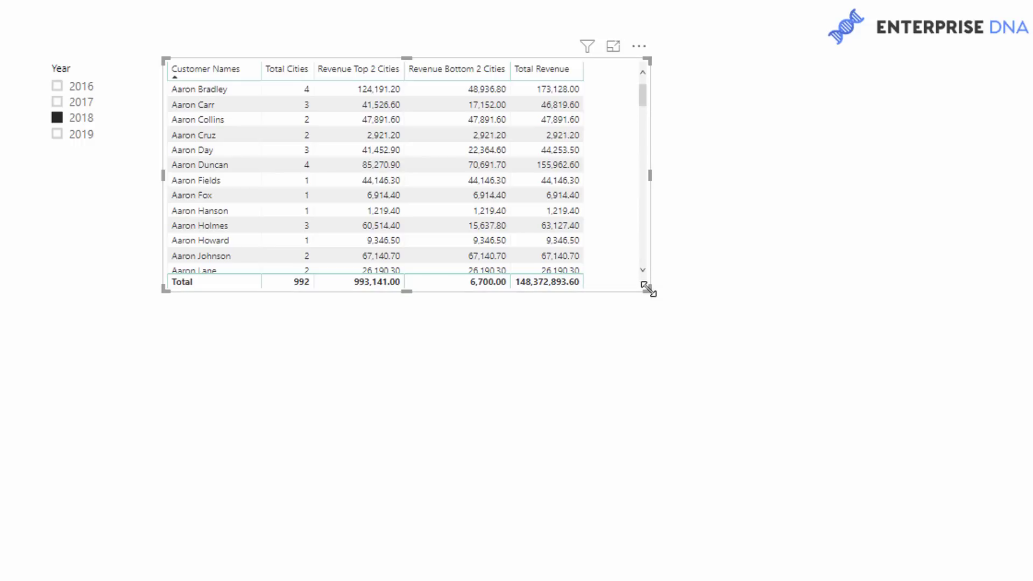
pyautogui.moveTo(647, 290); pyautogui.dragTo(693, 533)
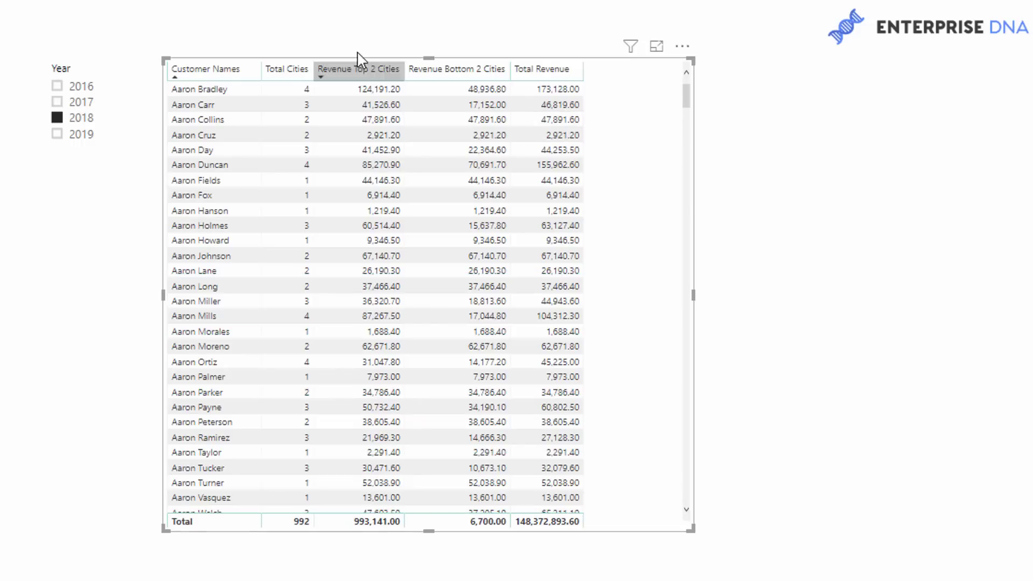
pyautogui.moveTo(655, 95); pyautogui.dragTo(663, 96)
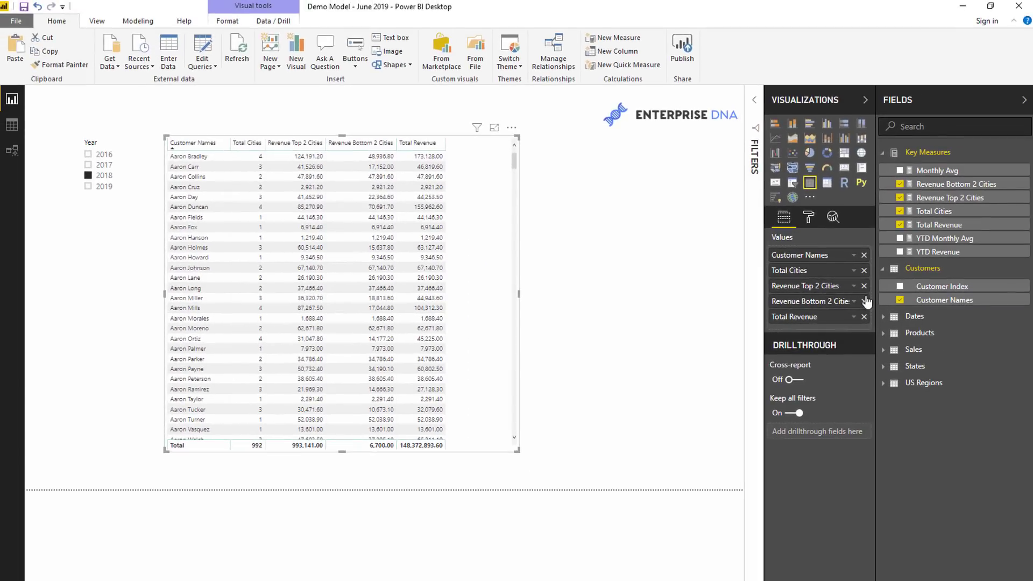
# Remove Total Cities, Top 2 and Bottom 2 measures, sort by Total Revenue descending, narrow the table.
pyautogui.click(865, 301)
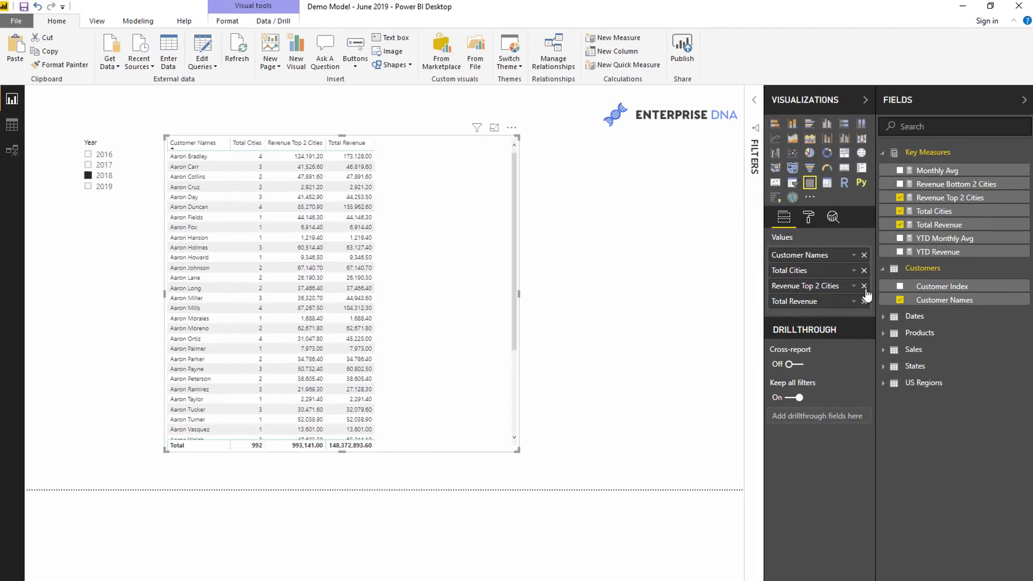
pyautogui.click(864, 286)
pyautogui.click(864, 270)
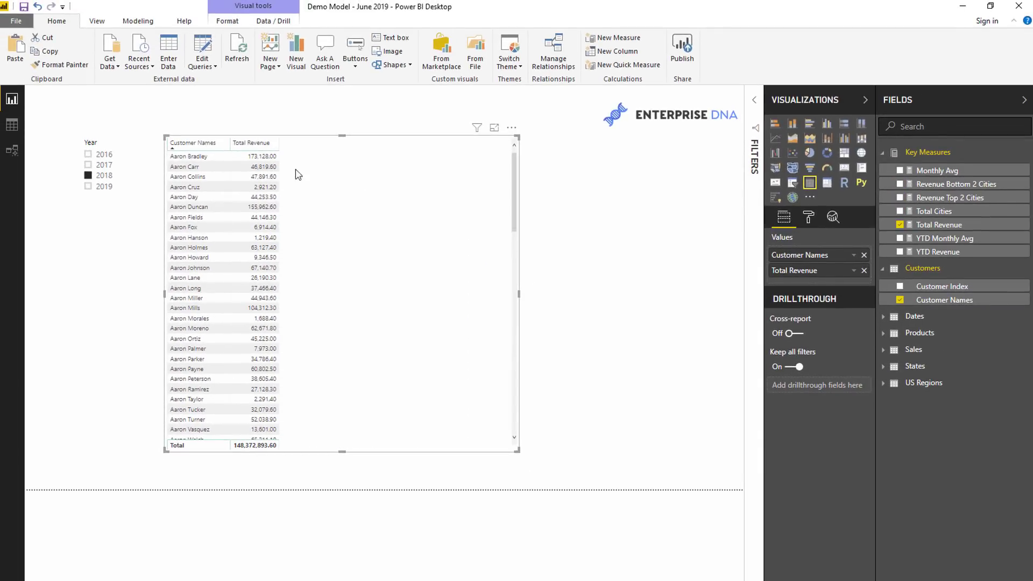
pyautogui.click(268, 146)
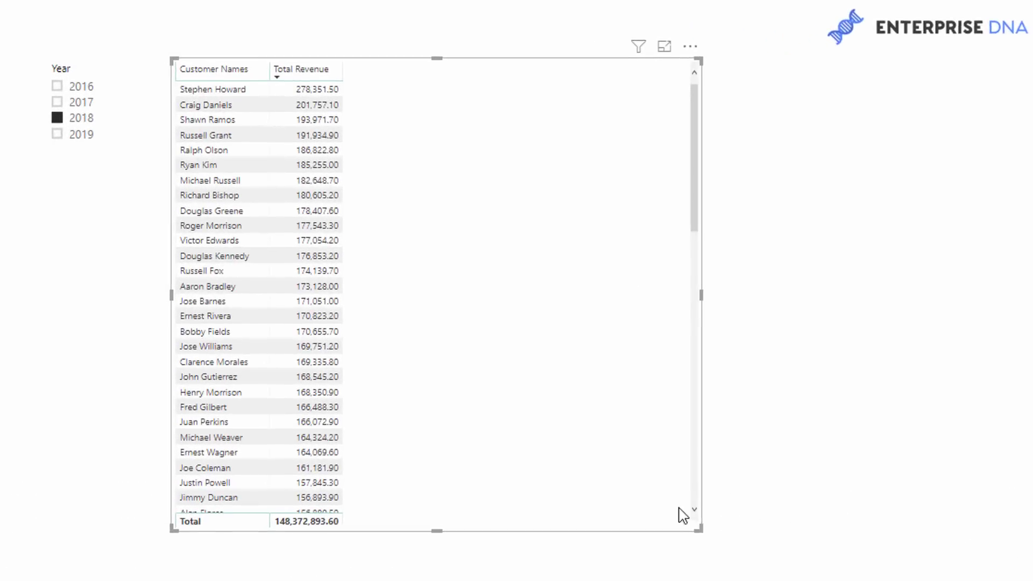
pyautogui.moveTo(516, 451); pyautogui.dragTo(369, 454)
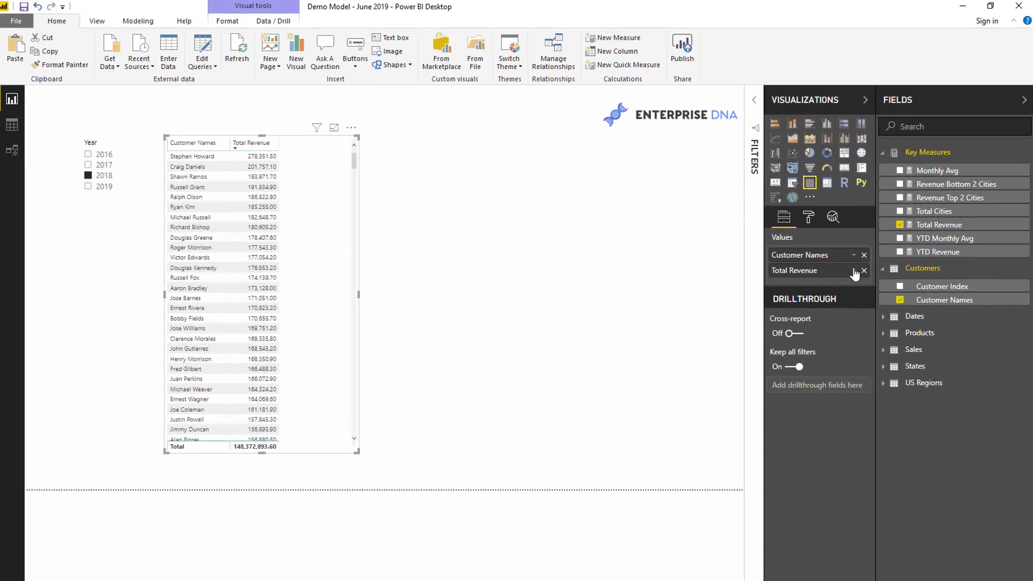
# Apply data bars conditional formatting to the Total Revenue field.
pyautogui.click(855, 271)
pyautogui.moveTo(909, 330)
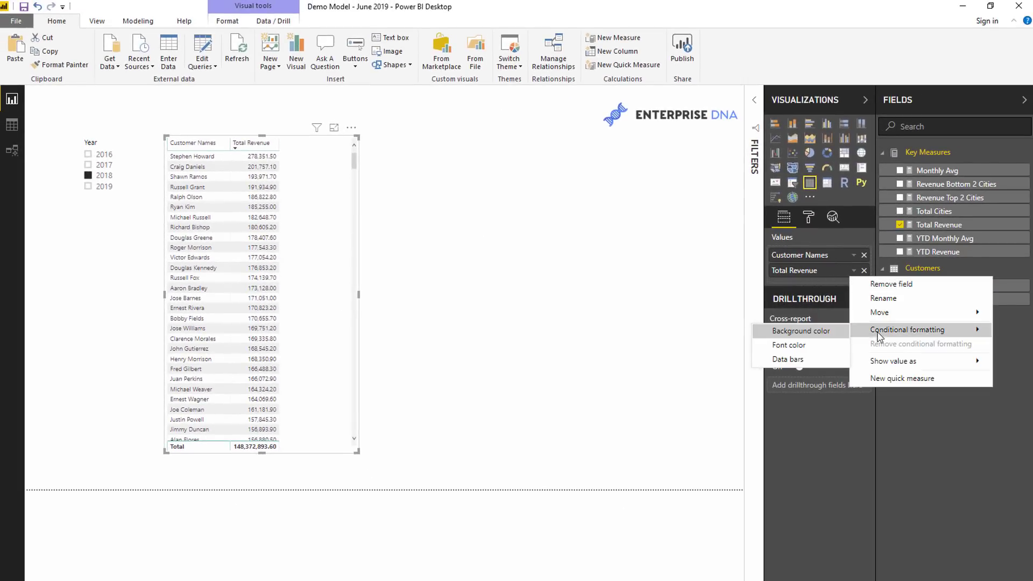
pyautogui.click(788, 359)
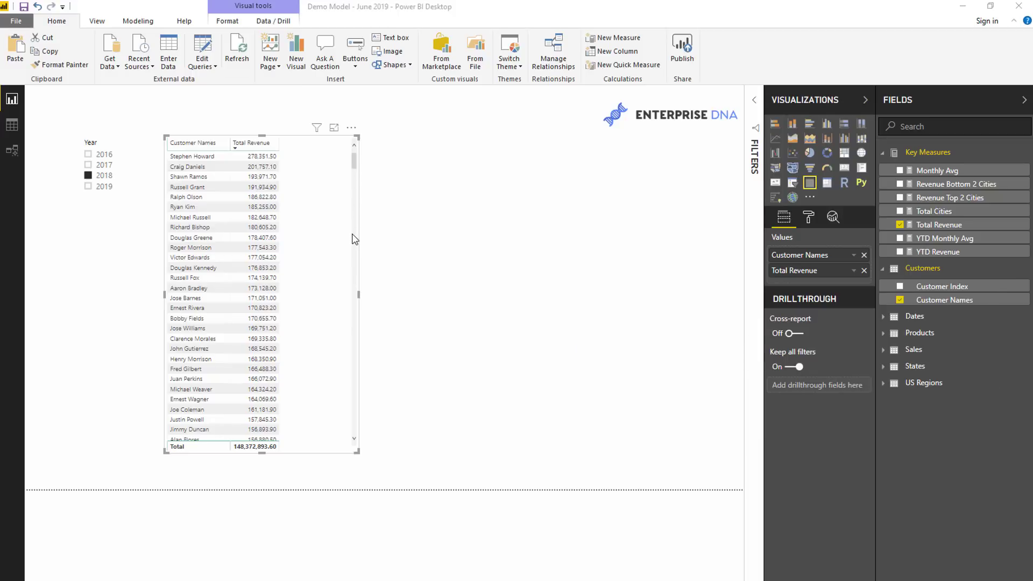
pyautogui.click(545, 487)
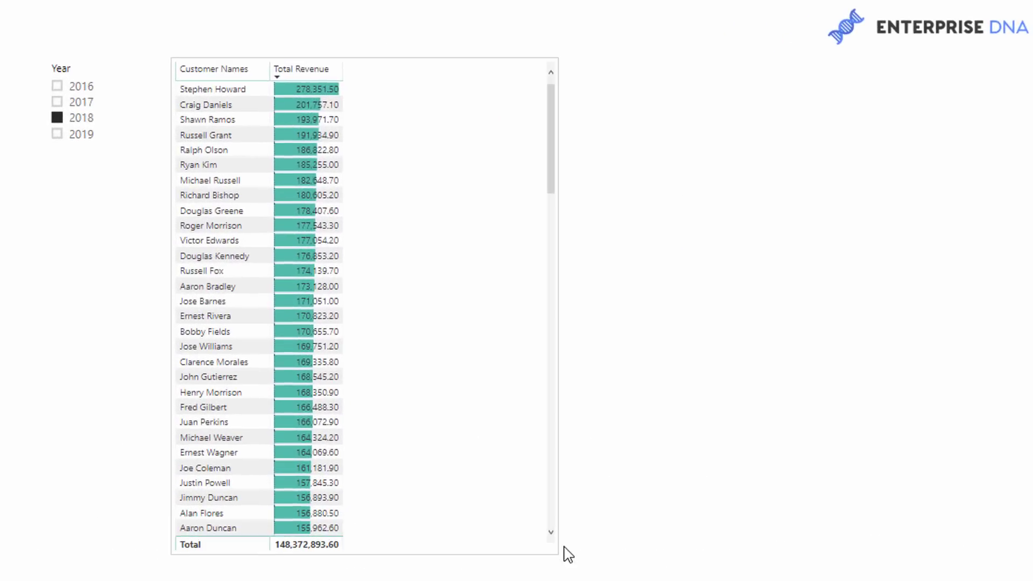
# Narrow the table, shift it slightly left, and widen the Total Revenue column.
pyautogui.moveTo(565, 554); pyautogui.dragTo(445, 560)
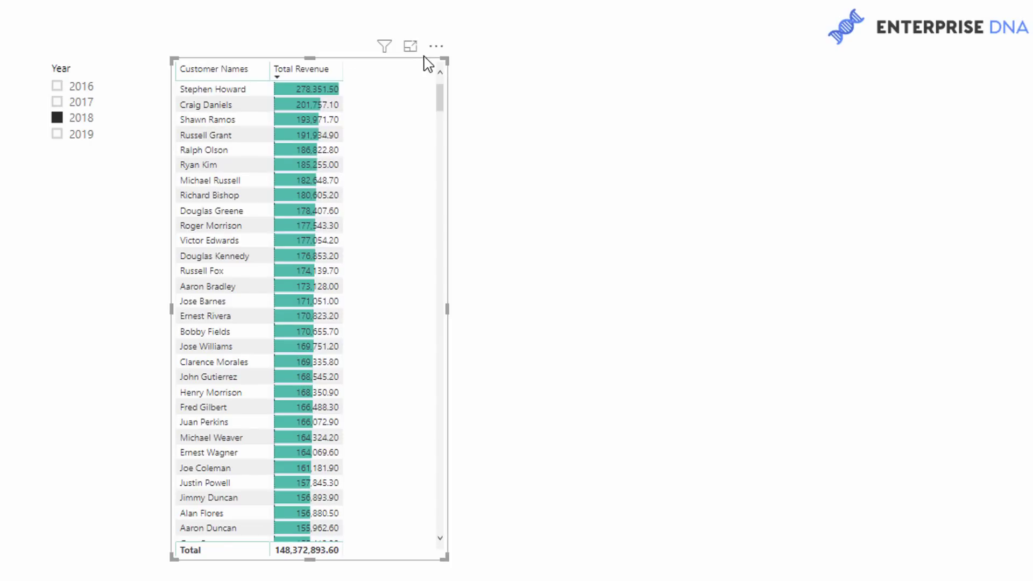
pyautogui.moveTo(424, 52); pyautogui.dragTo(411, 62)
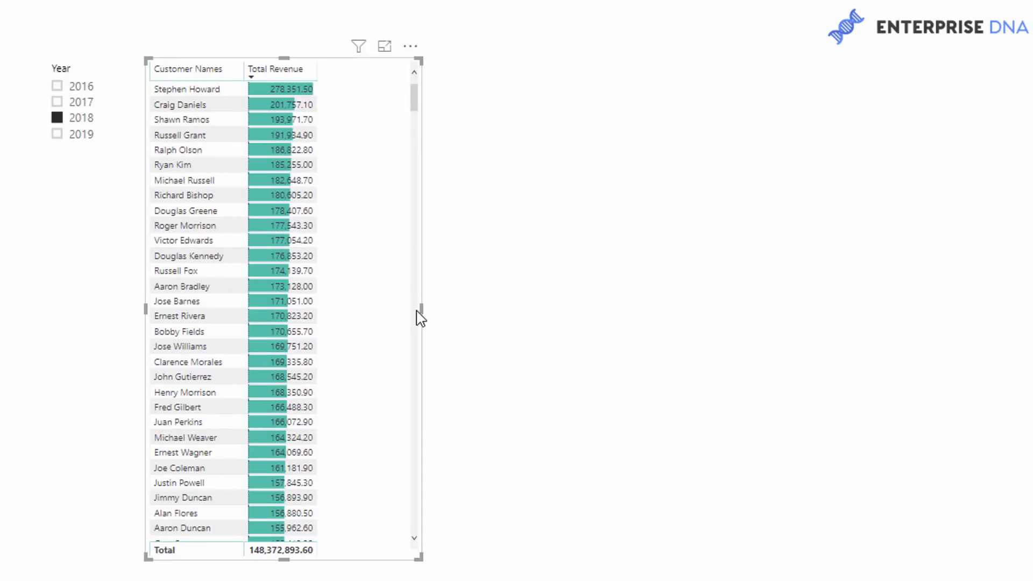
pyautogui.moveTo(314, 70); pyautogui.dragTo(378, 69)
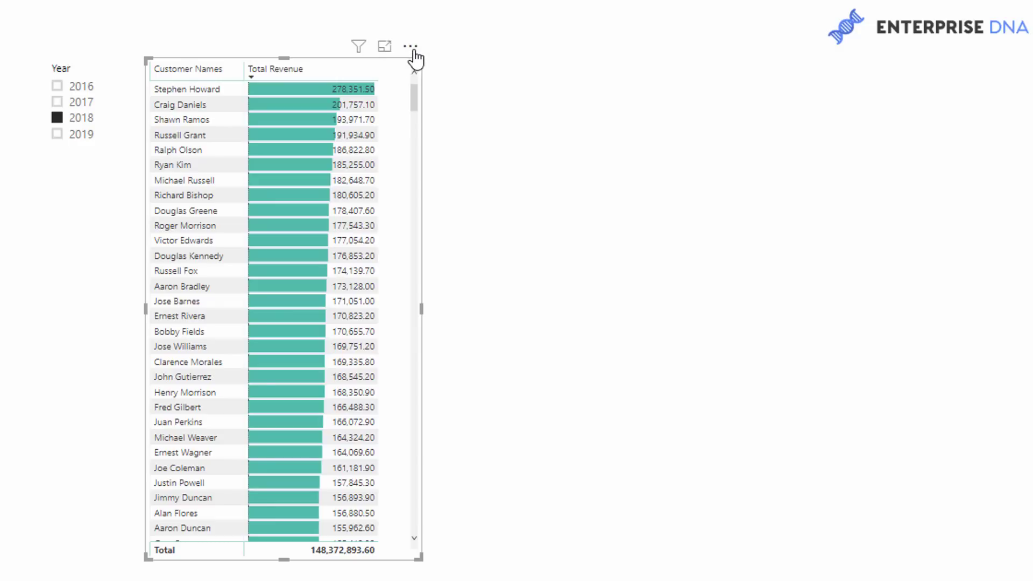
# Place a copy of the revenue table to the right of the original.
pyautogui.click(412, 48)
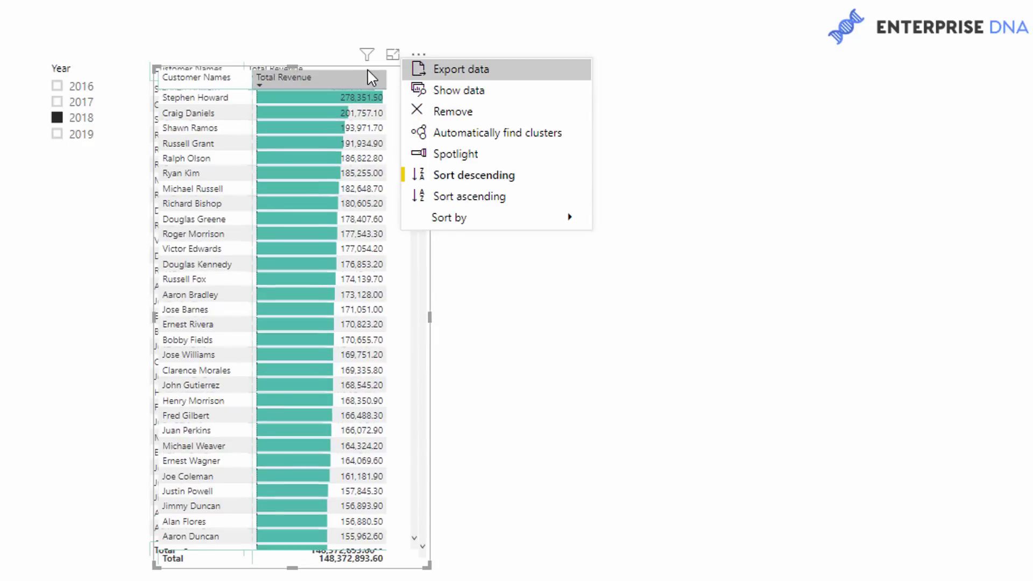
pyautogui.click(595, 88)
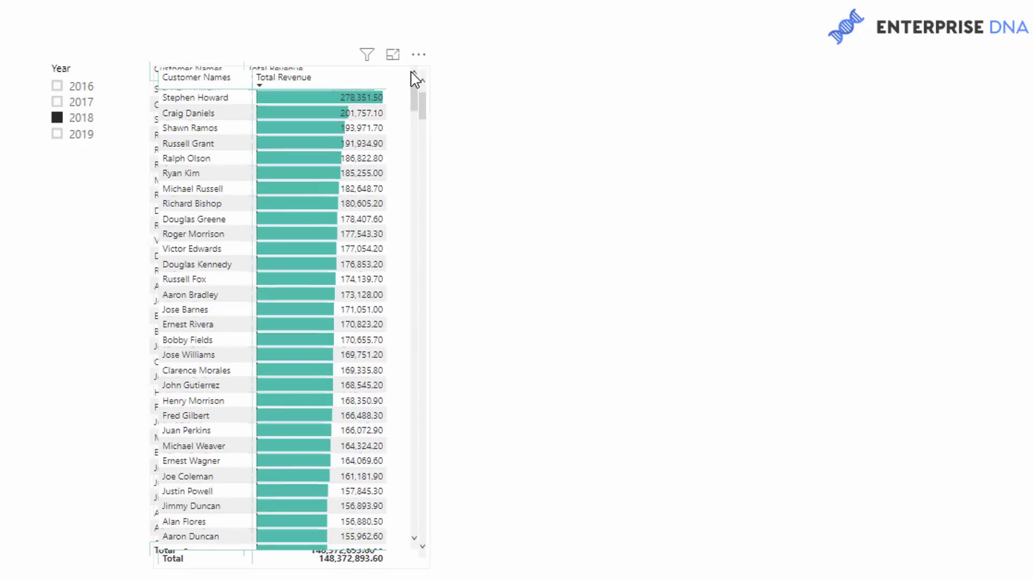
pyautogui.moveTo(418, 70); pyautogui.dragTo(717, 64)
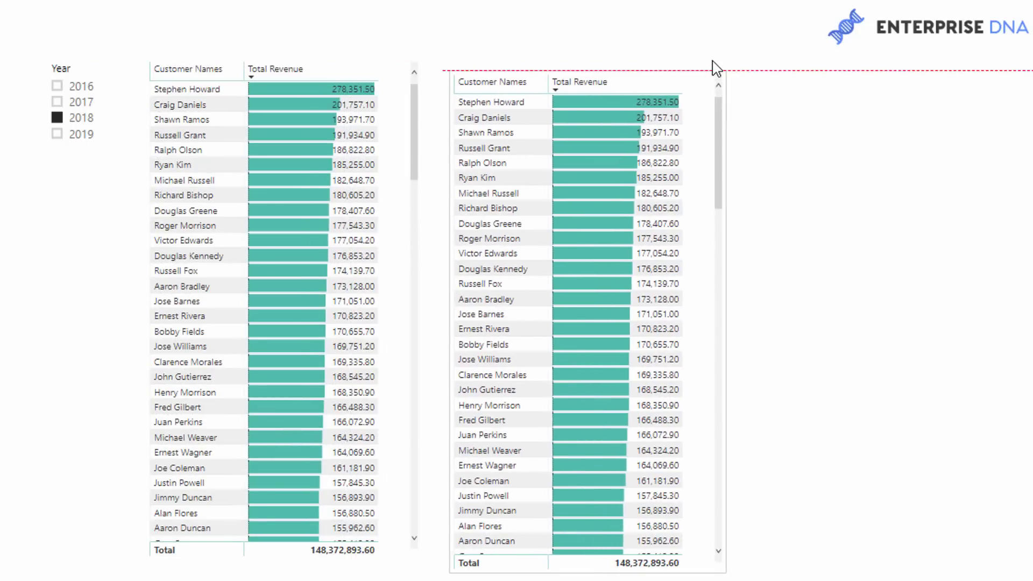
# Align the copy's top with the original table and auto-fit its Total Revenue column.
pyautogui.click(419, 323)
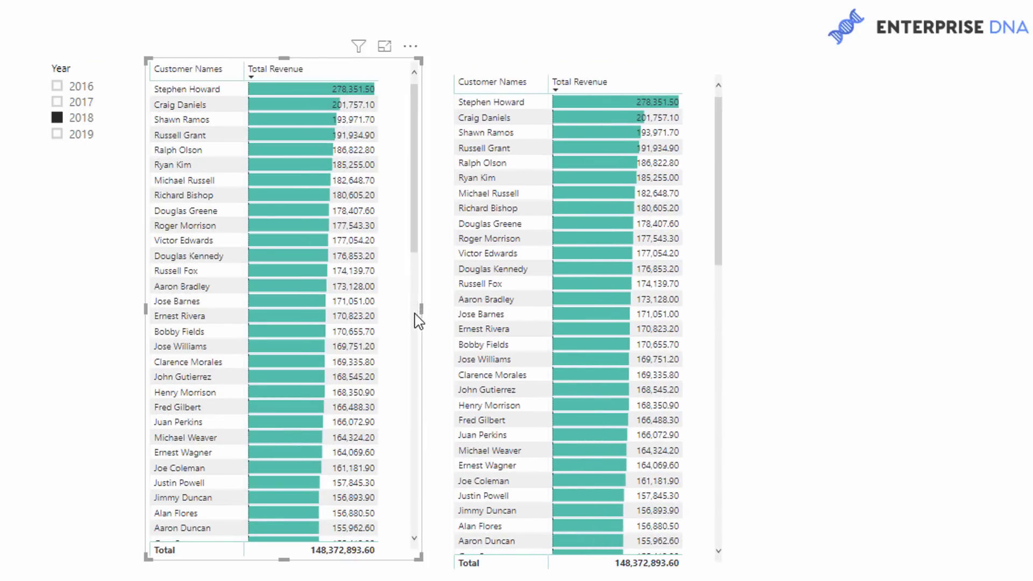
pyautogui.moveTo(420, 323); pyautogui.dragTo(402, 322)
pyautogui.click(699, 295)
pyautogui.moveTo(702, 291); pyautogui.dragTo(732, 274)
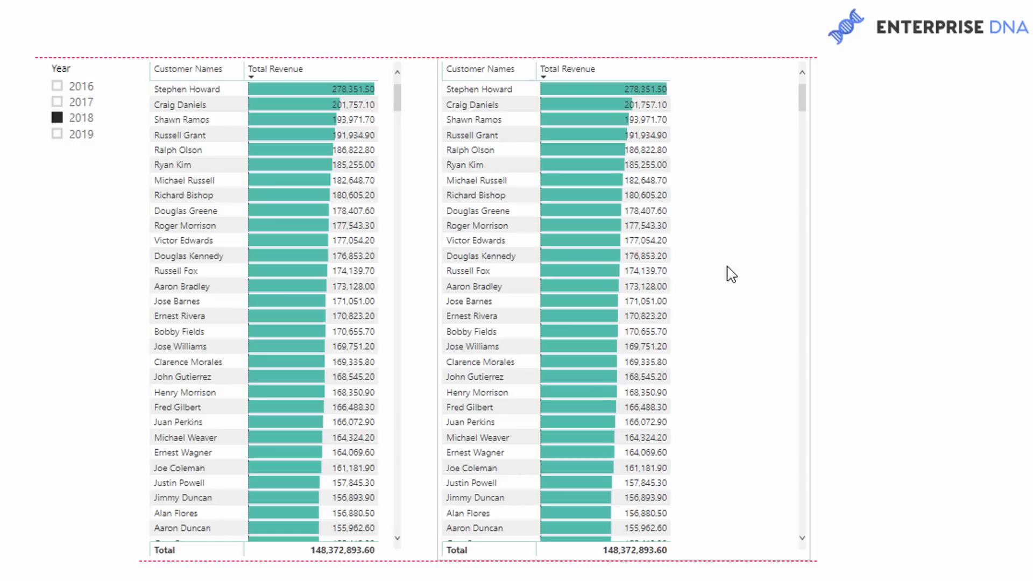
pyautogui.doubleClick(669, 68)
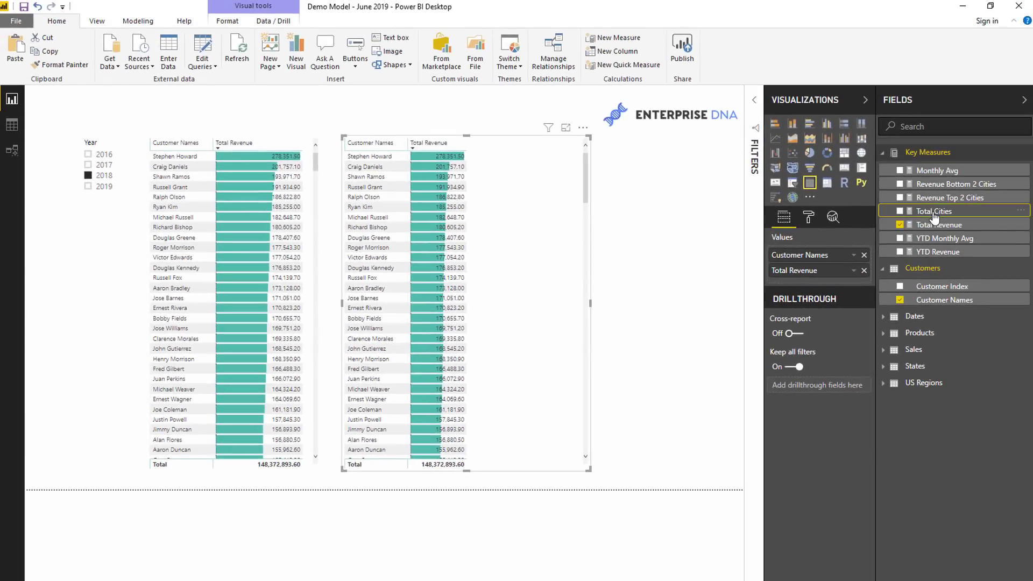
# Show the Total Cities formula COUNTROWS( VALUES( Sales[Delivery Region Index] ) ) and highlight its VALUES and COUNTROWS parts.
pyautogui.click(934, 212)
pyautogui.moveTo(372, 99); pyautogui.dragTo(69, 100)
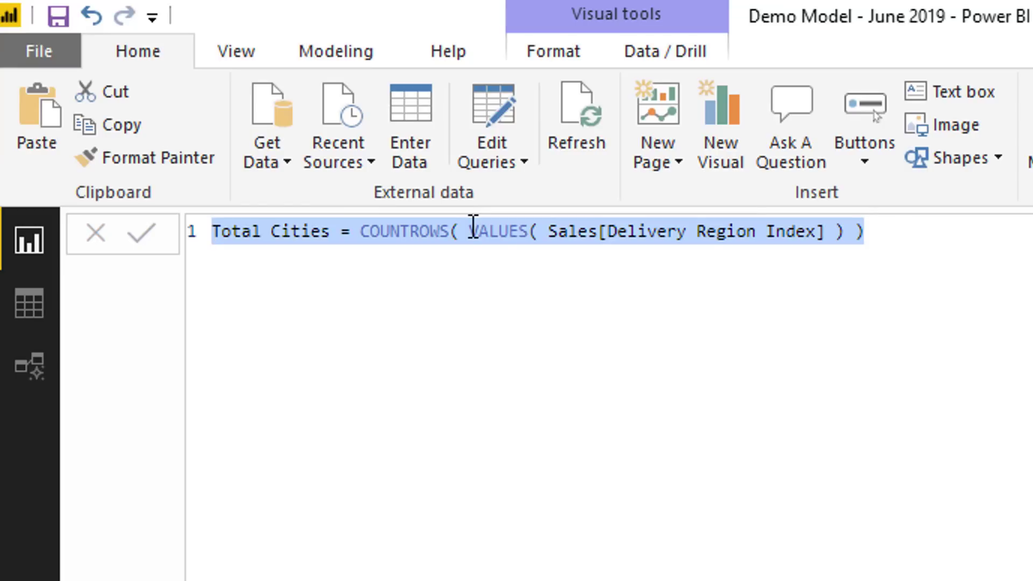
pyautogui.click(560, 236)
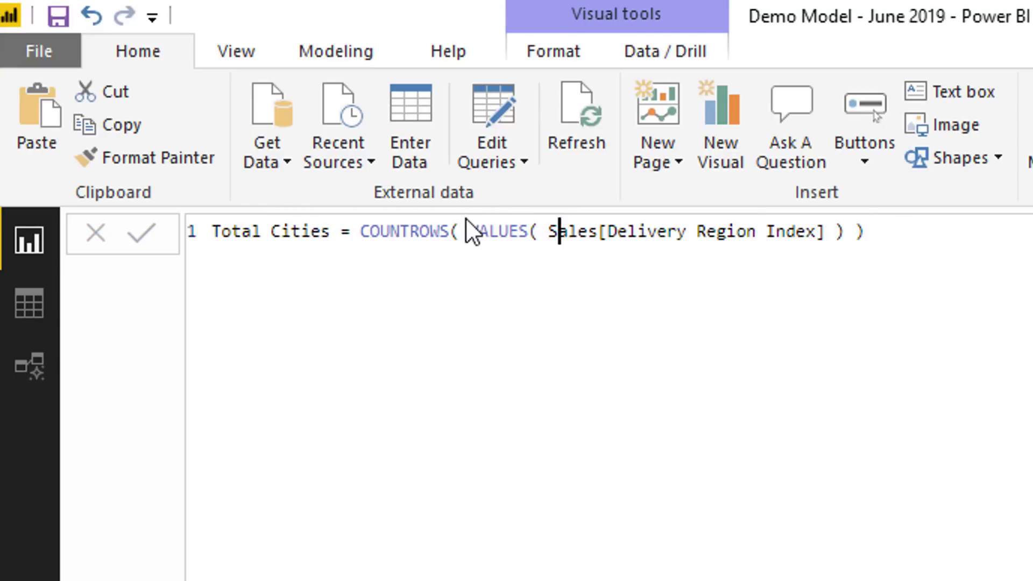
pyautogui.moveTo(472, 236); pyautogui.dragTo(849, 233)
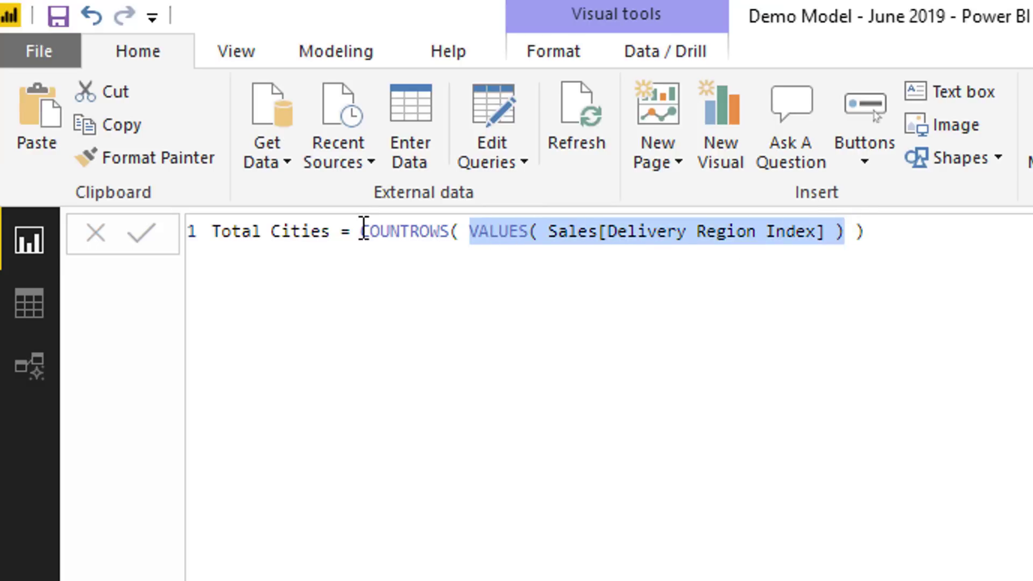
pyautogui.moveTo(361, 233); pyautogui.dragTo(461, 223)
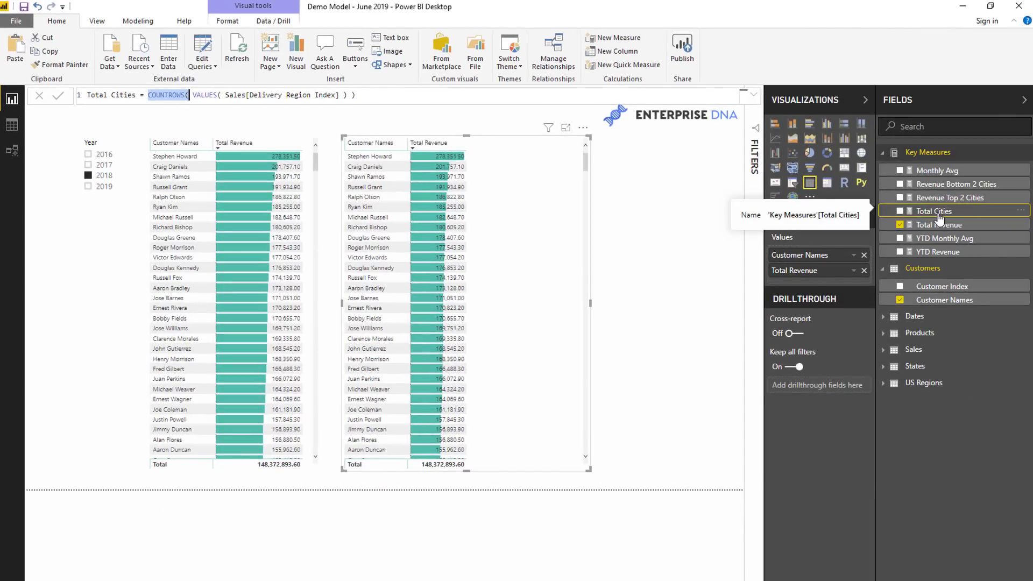
# Add Total Cities as a column in the right-hand table and widen the visual to fit it.
pyautogui.moveTo(939, 218); pyautogui.dragTo(530, 330)
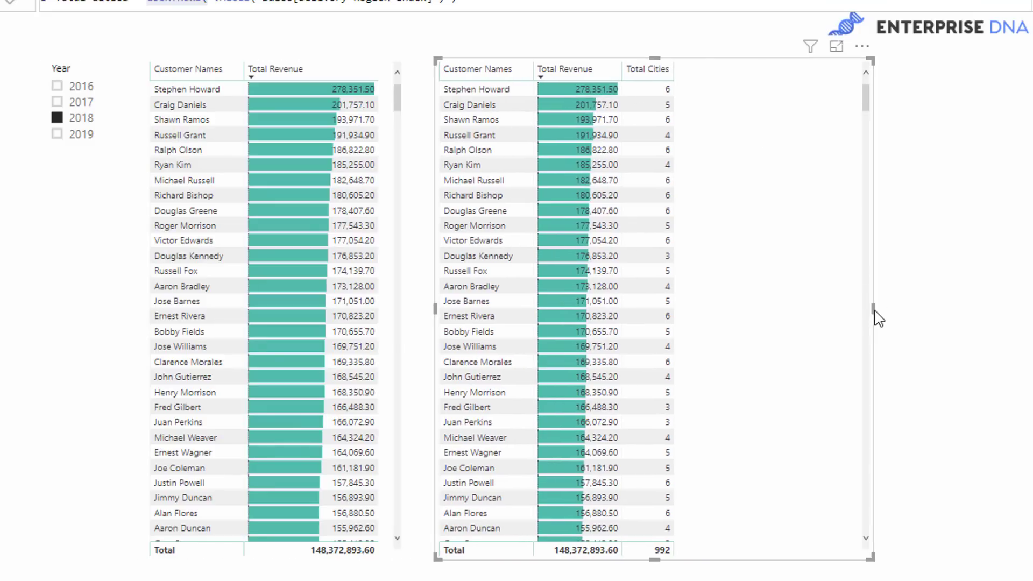
pyautogui.moveTo(874, 313); pyautogui.dragTo(960, 310)
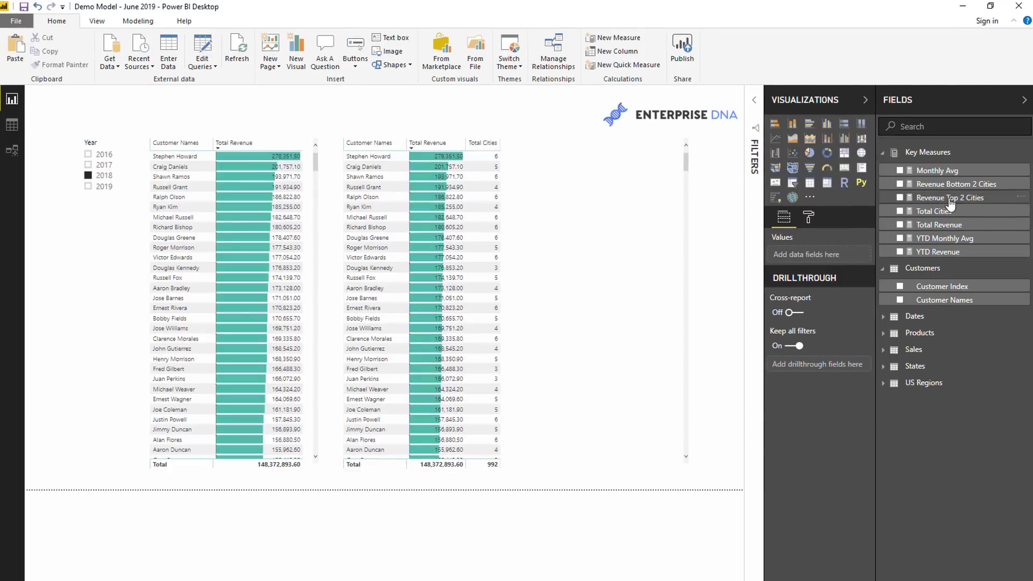
# Add Revenue Top 2 Cities to the right-hand table and select its full formula.
pyautogui.click(951, 204)
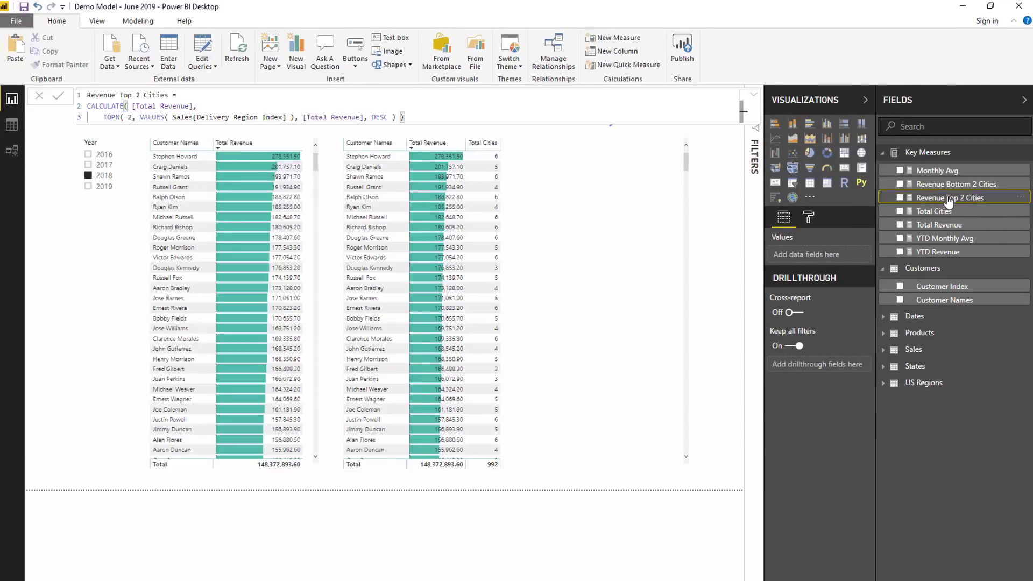
pyautogui.moveTo(951, 204); pyautogui.dragTo(598, 258)
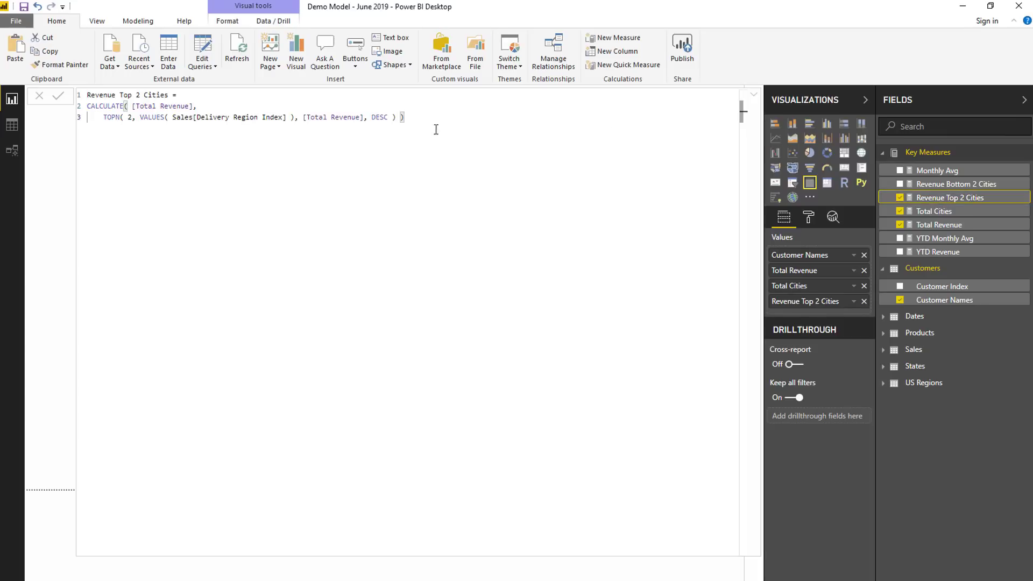
pyautogui.moveTo(405, 117); pyautogui.dragTo(83, 80)
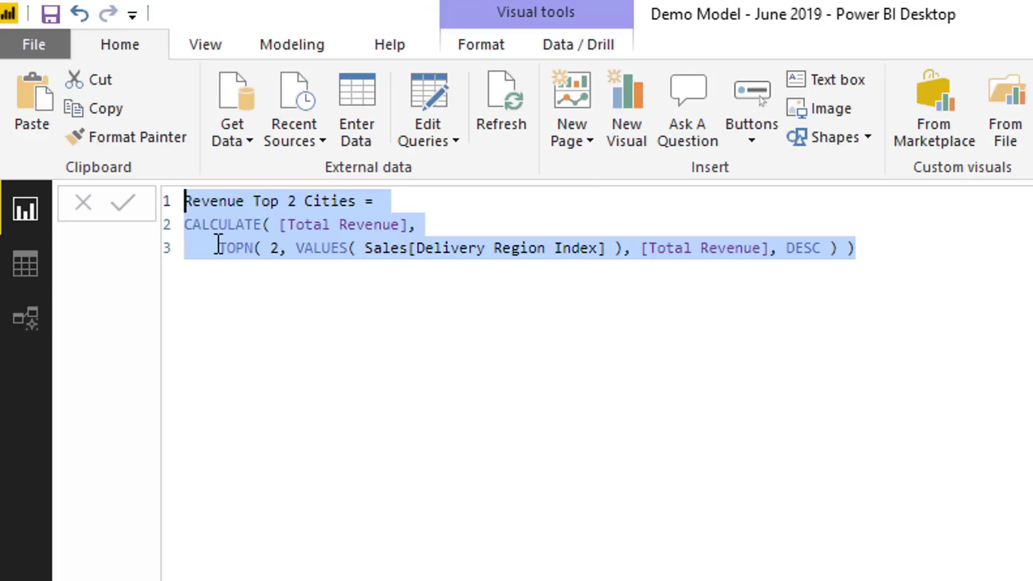
# Highlight the CALCULATE line and the TOPN( 2, city count in the Revenue Top 2 Cities formula.
pyautogui.click(434, 226)
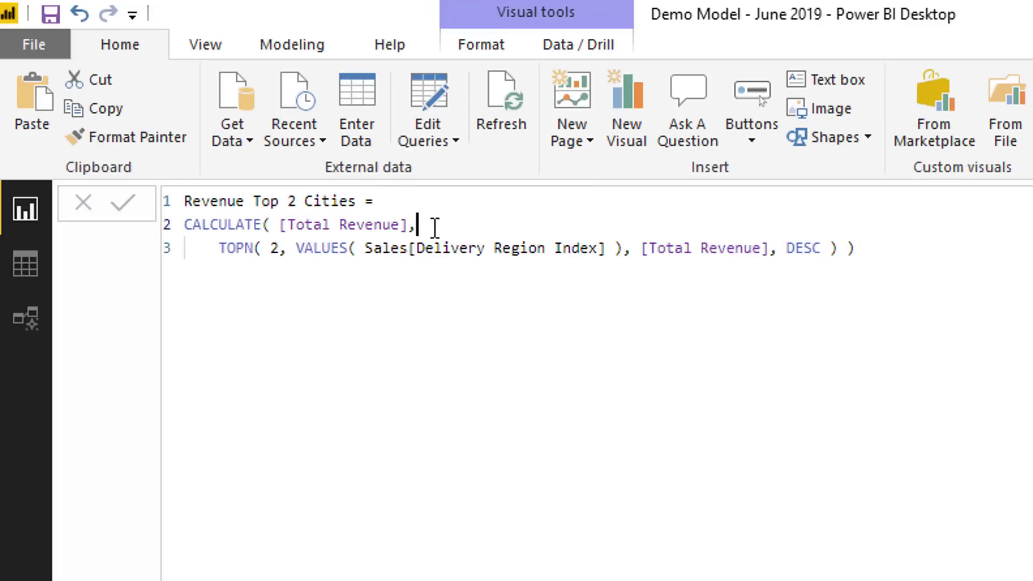
pyautogui.moveTo(438, 226); pyautogui.dragTo(186, 237)
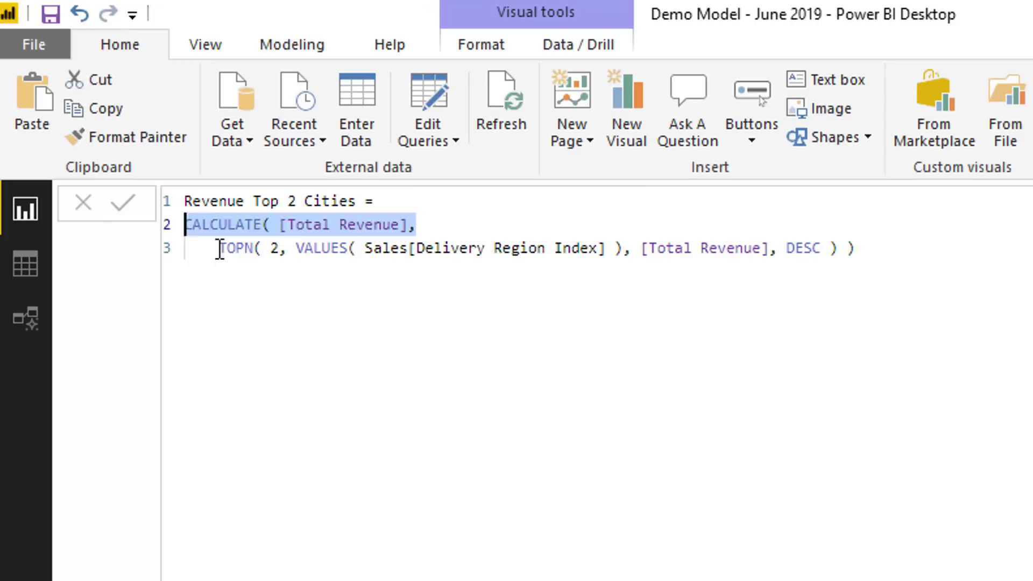
pyautogui.moveTo(219, 248); pyautogui.dragTo(291, 249)
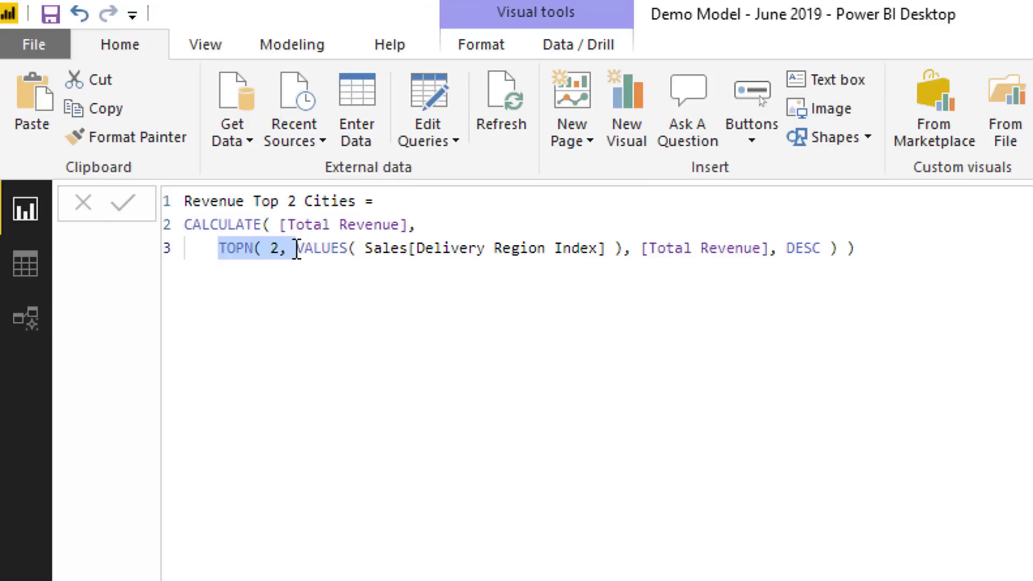
pyautogui.click(274, 243)
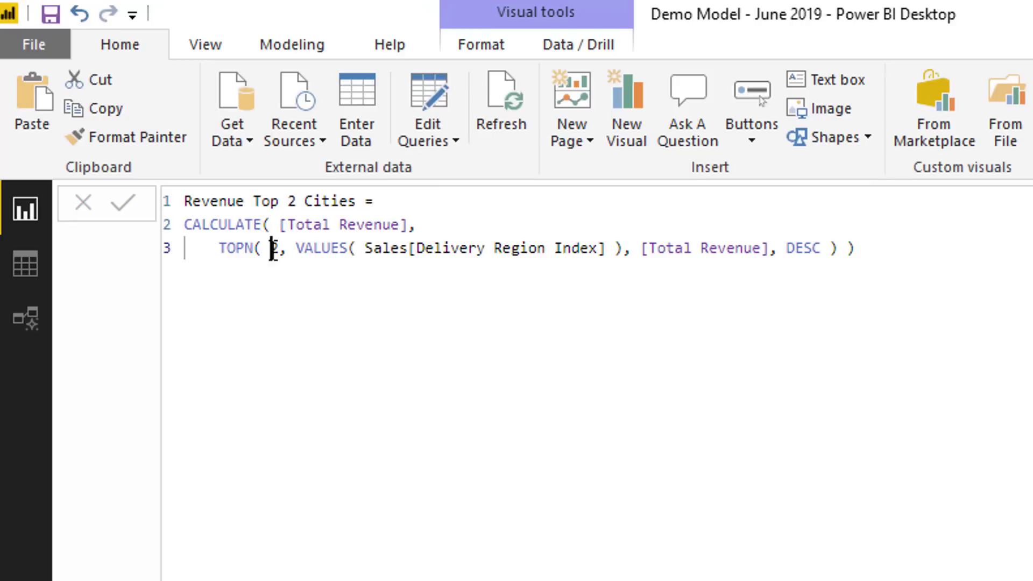
pyautogui.moveTo(273, 250); pyautogui.dragTo(279, 249)
# Edit the TOPN city count in the Revenue Top 2 Cities formula and commit the measure.
pyautogui.write('4')
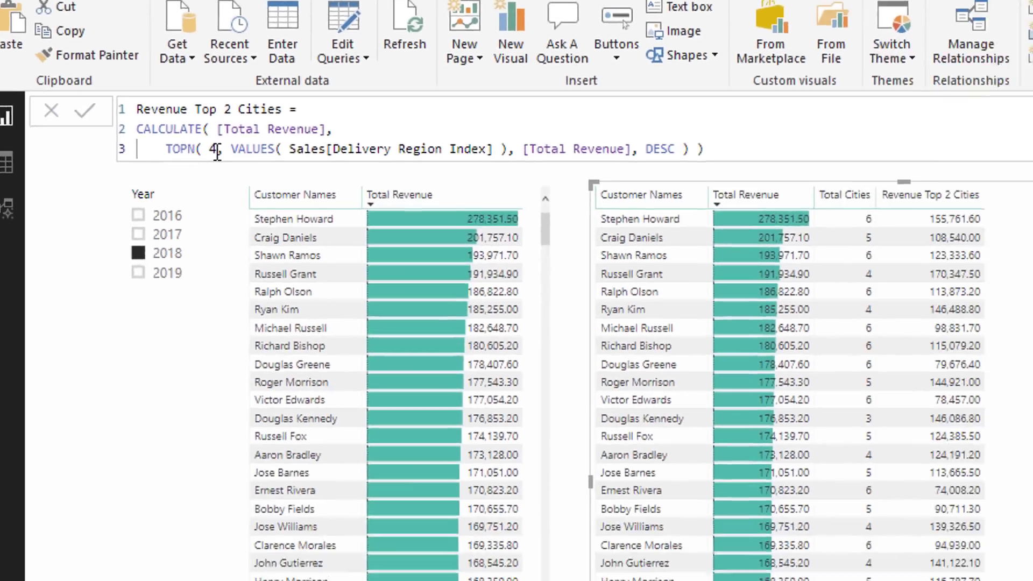
pyautogui.press('BackSpace')
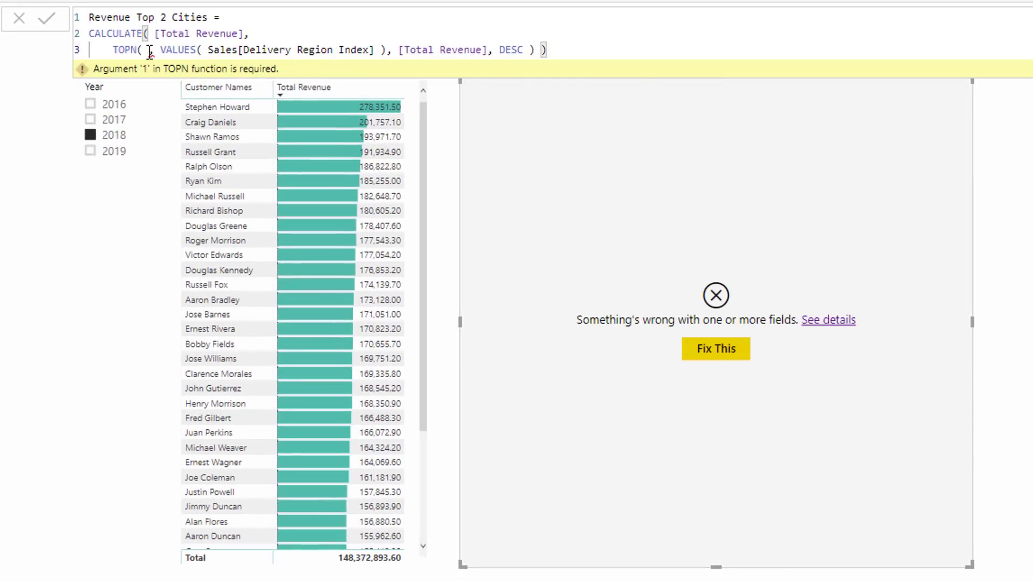
pyautogui.write('1')
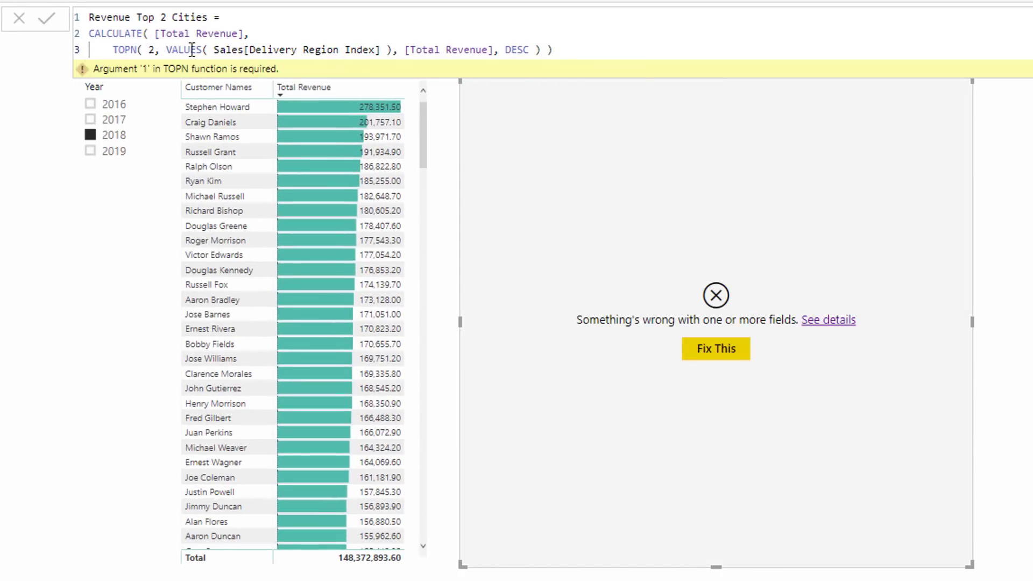
pyautogui.press('Return')
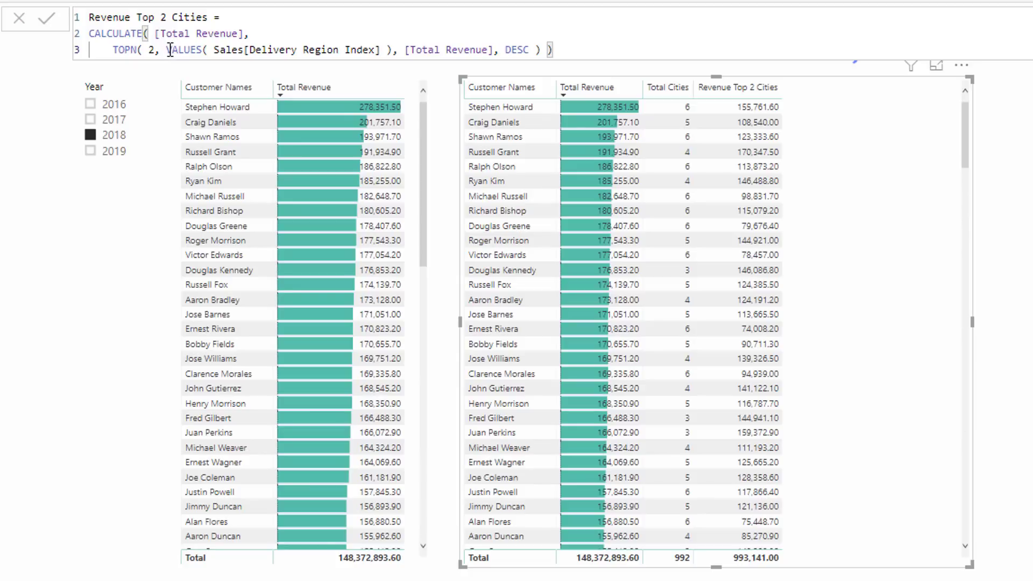
# Select the Sales[Delivery Region Index] reference in the formula, then switch to the model diagram.
pyautogui.moveTo(168, 50); pyautogui.dragTo(396, 52)
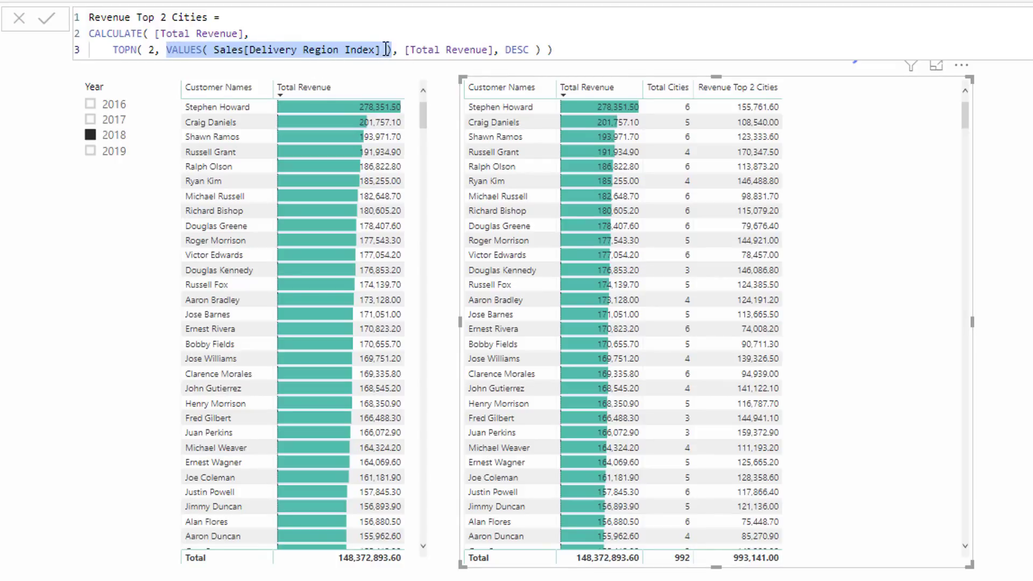
pyautogui.click(215, 49)
pyautogui.moveTo(215, 49); pyautogui.dragTo(383, 50)
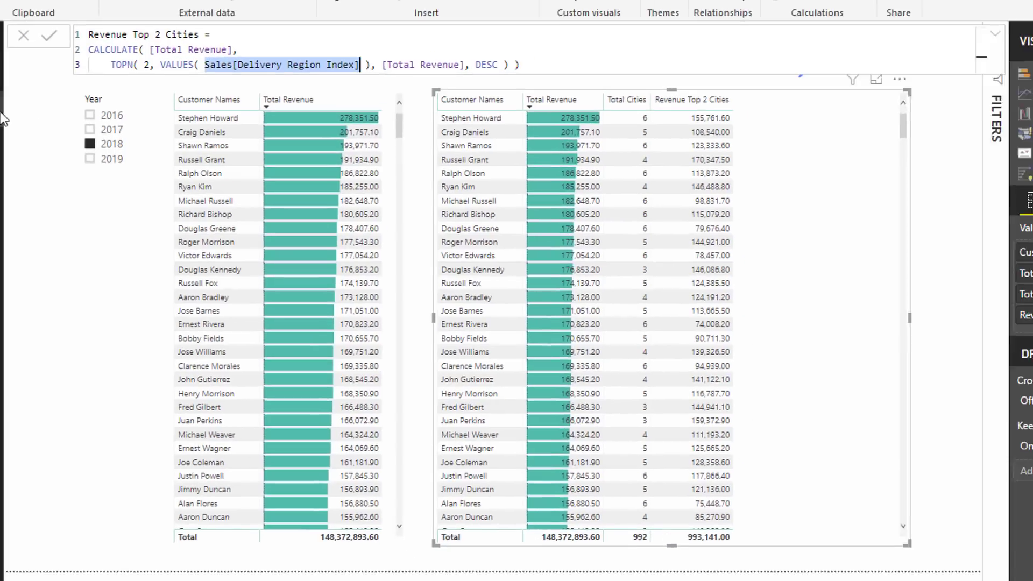
pyautogui.click(1, 116)
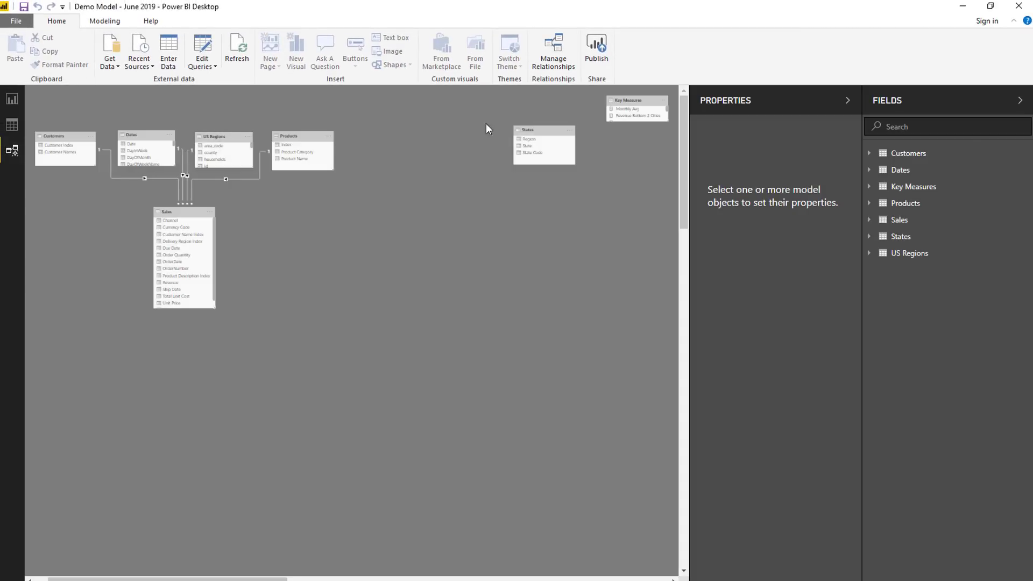
# Inspect the Sales table's links in the model diagram, then go back to the report page.
pyautogui.scroll(3, 321, 343)
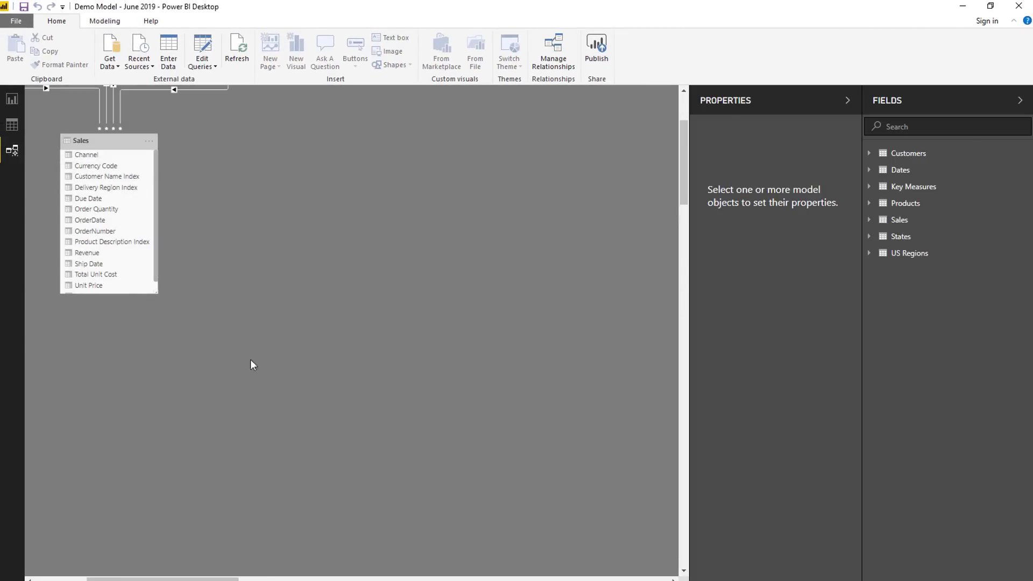
pyautogui.hscroll(-5, 121, 559)
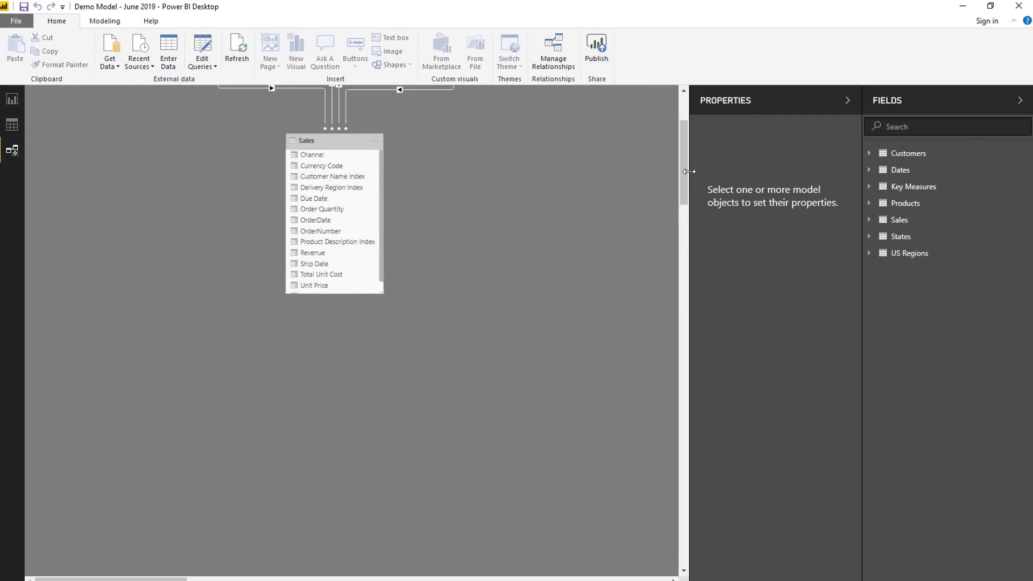
pyautogui.moveTo(685, 172); pyautogui.dragTo(686, 111)
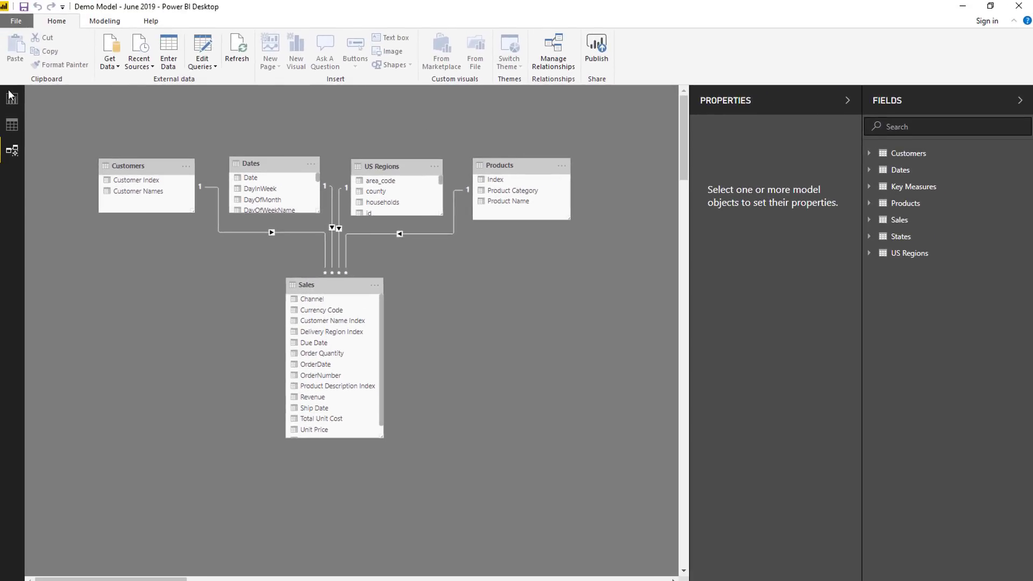
pyautogui.click(12, 98)
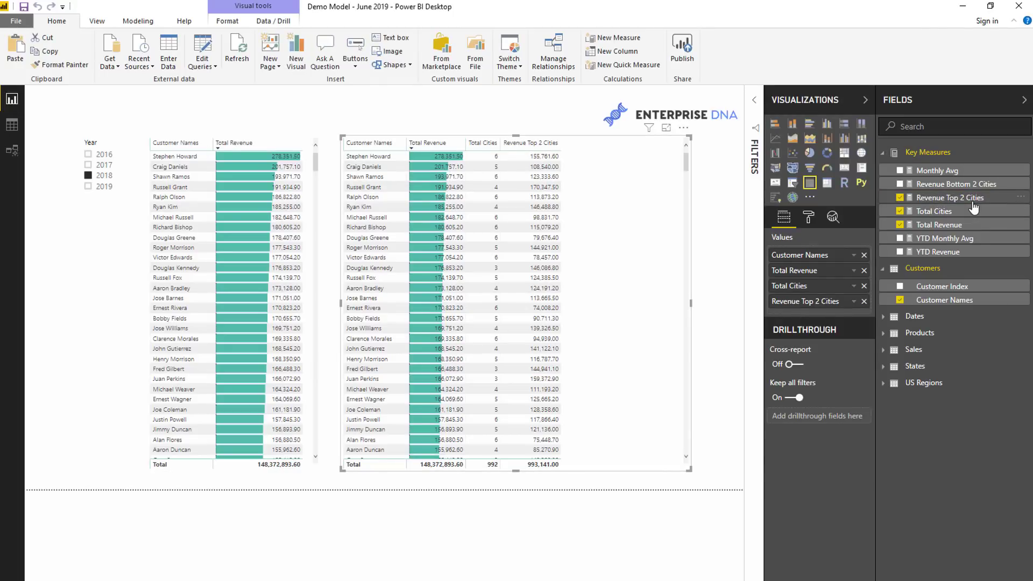
# Replace Sales[Delivery Region Index] with 'US Regions'[name] in the Revenue Top 2 Cities formula.
pyautogui.click(950, 197)
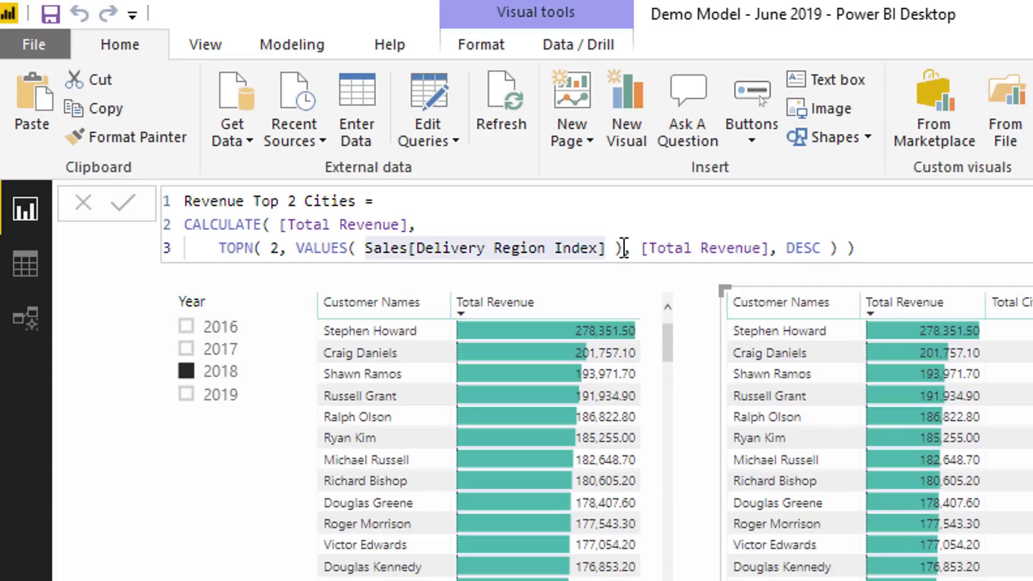
pyautogui.click(366, 248)
pyautogui.moveTo(366, 249); pyautogui.dragTo(606, 248)
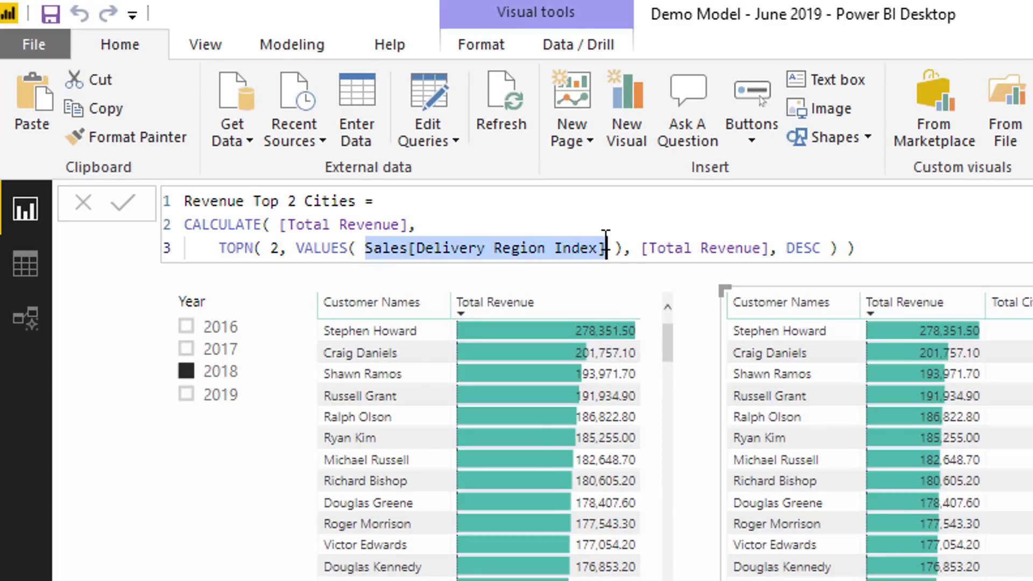
pyautogui.write("'US Regions'[name]")
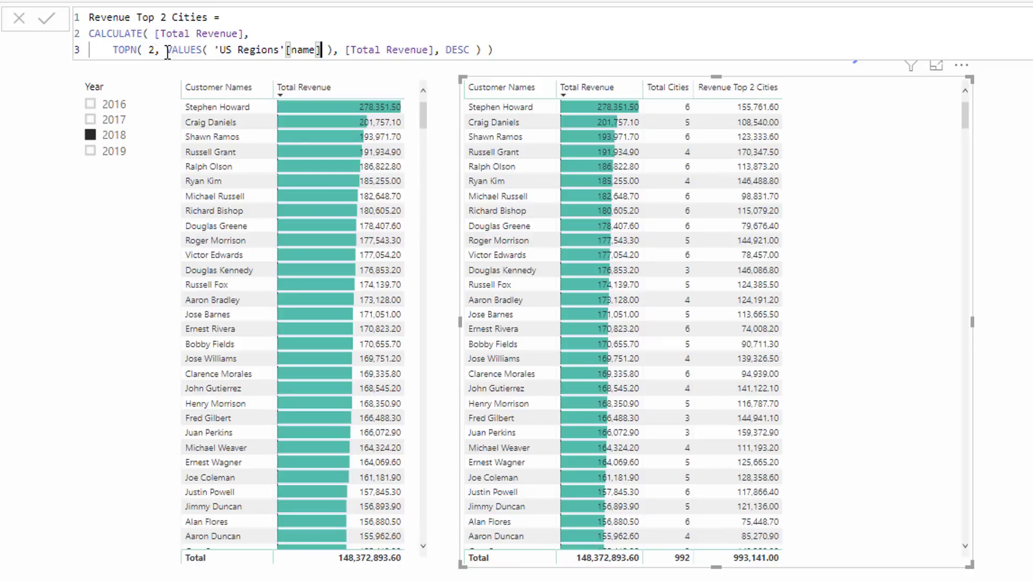
# Replace 'US Regions'[name] inside VALUES with Sales[Delivery Region Index] in the Revenue Top 2 Cities formula.
pyautogui.click(216, 50)
pyautogui.hotkey('shift', 'Right')
pyautogui.hotkey('shift', 'Right')
pyautogui.hotkey('shift', 'Right')
pyautogui.hotkey('shift', 'Right')
pyautogui.hotkey('shift', 'Right')
pyautogui.hotkey('shift', 'Right')
pyautogui.hotkey('shift', 'Right')
pyautogui.hotkey('shift', 'Right')
pyautogui.hotkey('shift', 'Right')
pyautogui.hotkey('shift', 'Right')
pyautogui.hotkey('shift', 'Right')
pyautogui.hotkey('shift', 'Right')
pyautogui.hotkey('shift', 'Right')
pyautogui.hotkey('shift', 'Right')
pyautogui.hotkey('shift', 'Right')
pyautogui.hotkey('shift', 'Right')
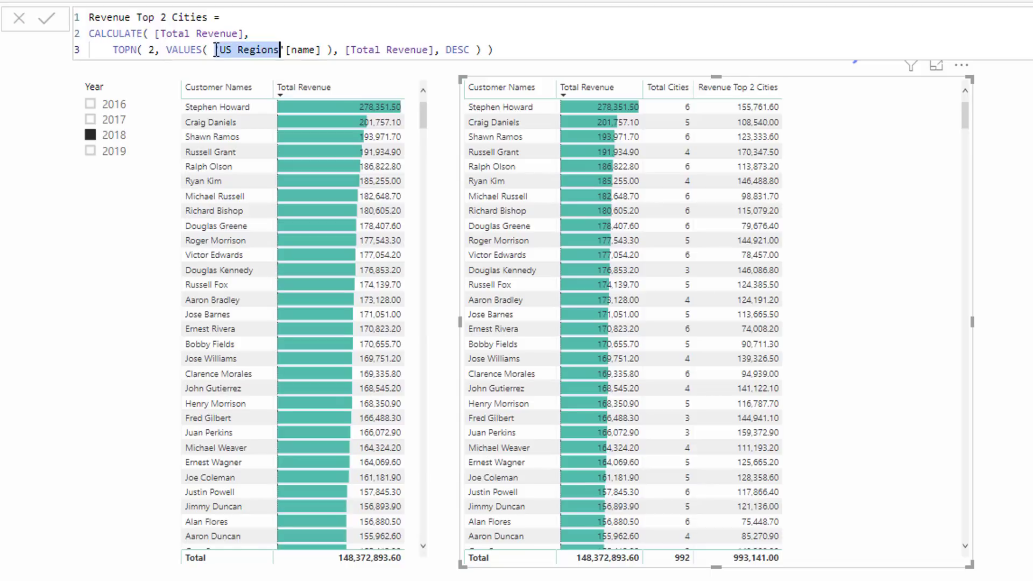
pyautogui.hotkey('shift', 'Right')
pyautogui.hotkey('shift', 'Right')
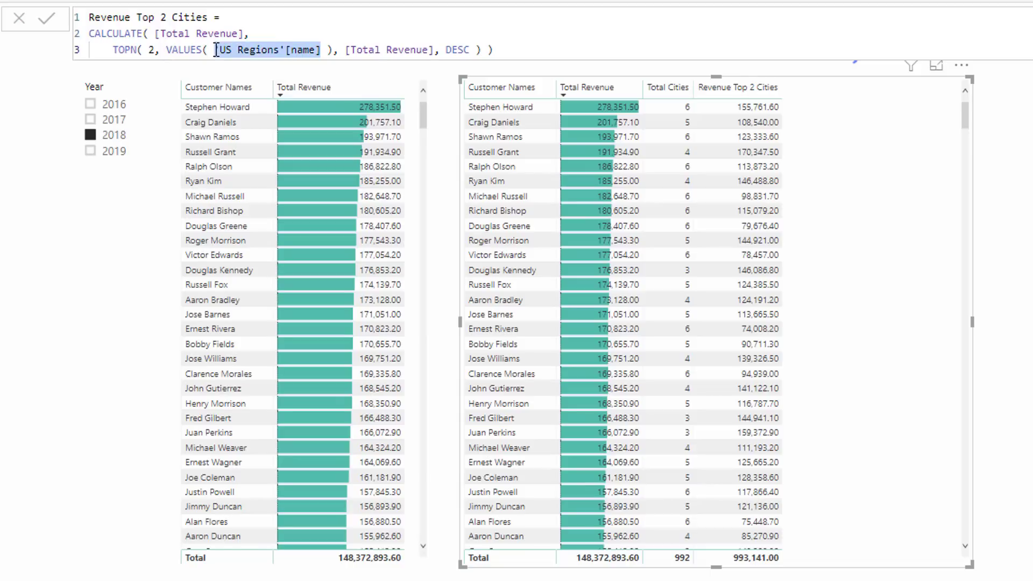
pyautogui.write('Deli')
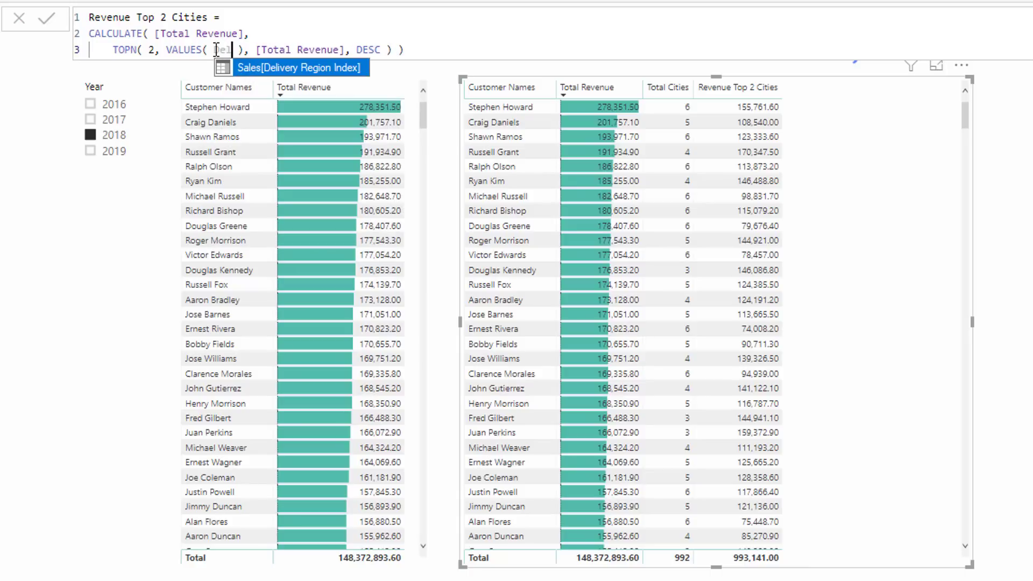
pyautogui.press('Tab')
# Review the TOPN arguments, [Total Revenue] and DESC, by highlighting the whole TOPN expression.
pyautogui.press('Right')
pyautogui.press('Right')
pyautogui.press('Right')
pyautogui.press('Right')
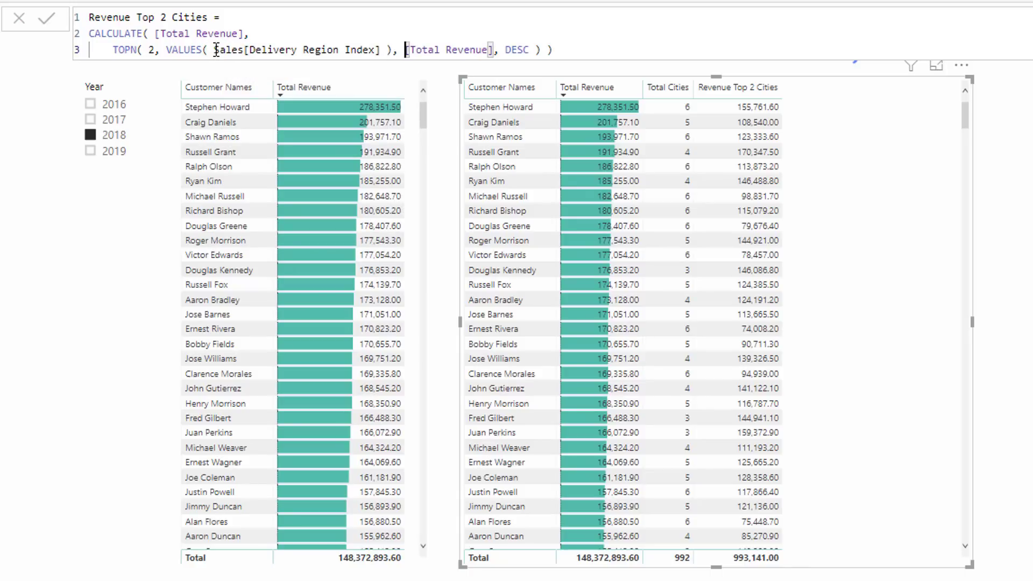
pyautogui.press('Right')
pyautogui.press('Right')
pyautogui.press('Right')
pyautogui.press('Right')
pyautogui.press('Right')
pyautogui.press('Right')
pyautogui.press('Right')
pyautogui.press('Right')
pyautogui.press('Right')
pyautogui.press('Right')
pyautogui.press('Right')
pyautogui.press('Right')
pyautogui.press('Right')
pyautogui.press('Right')
pyautogui.press('Right')
pyautogui.press('Right')
pyautogui.press('Right')
pyautogui.moveTo(115, 49); pyautogui.dragTo(541, 48)
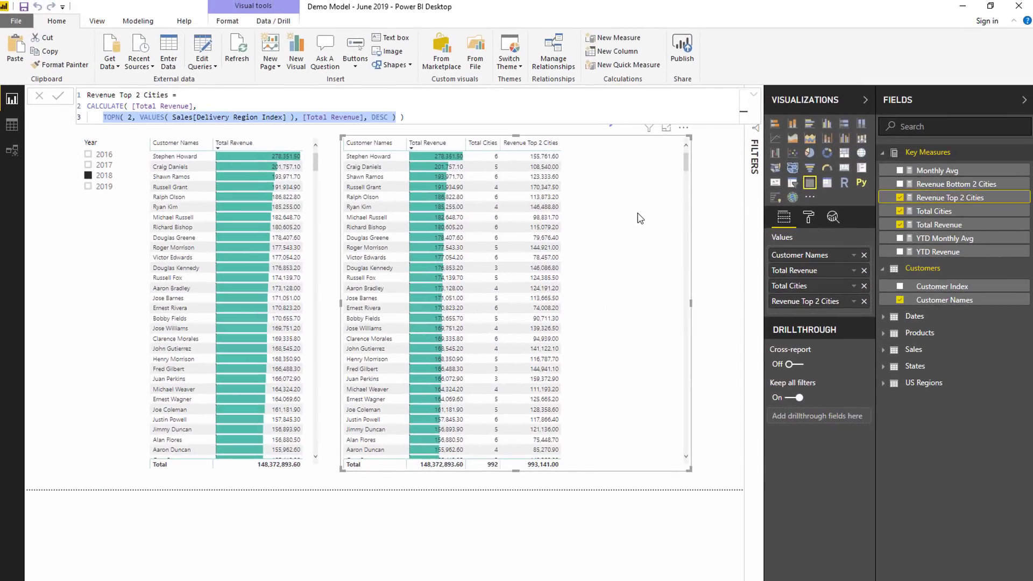
pyautogui.click(898, 197)
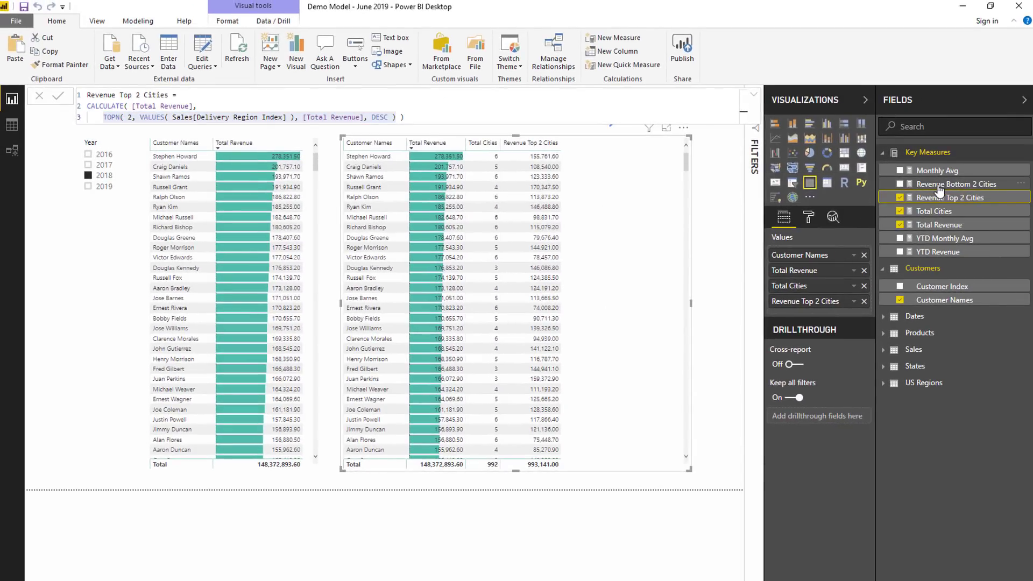
# Add Revenue Bottom 2 Cities to the table and highlight the ASC sort order in its formula.
pyautogui.moveTo(747, 214); pyautogui.dragTo(617, 261)
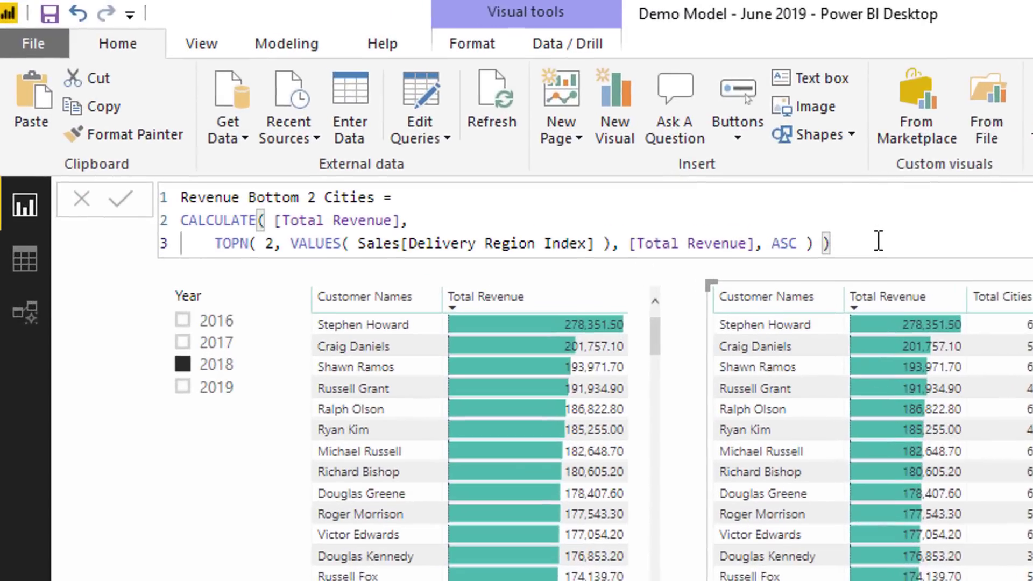
pyautogui.moveTo(519, 153); pyautogui.dragTo(110, 125)
pyautogui.click(786, 248)
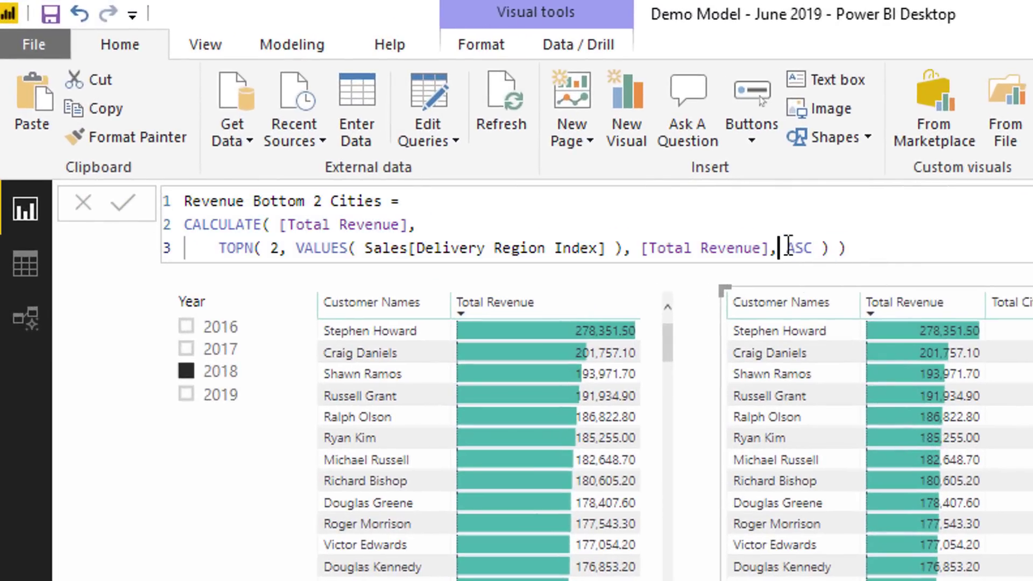
pyautogui.moveTo(787, 248); pyautogui.dragTo(806, 248)
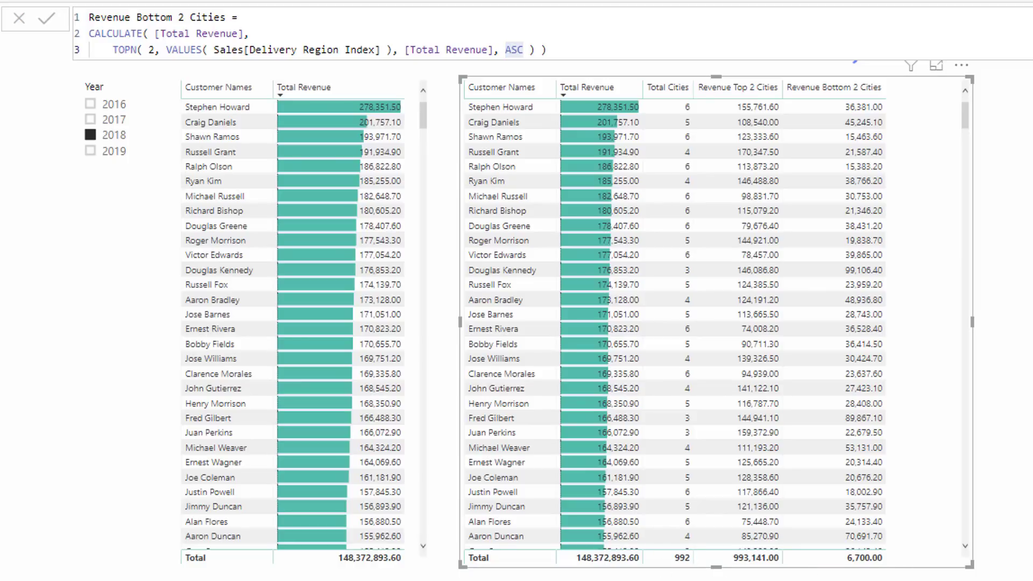
# Shorten the customer table, paste a copy below it, and remove Top 2, Bottom 2 and Total Cities.
pyautogui.moveTo(717, 567); pyautogui.dragTo(679, 267)
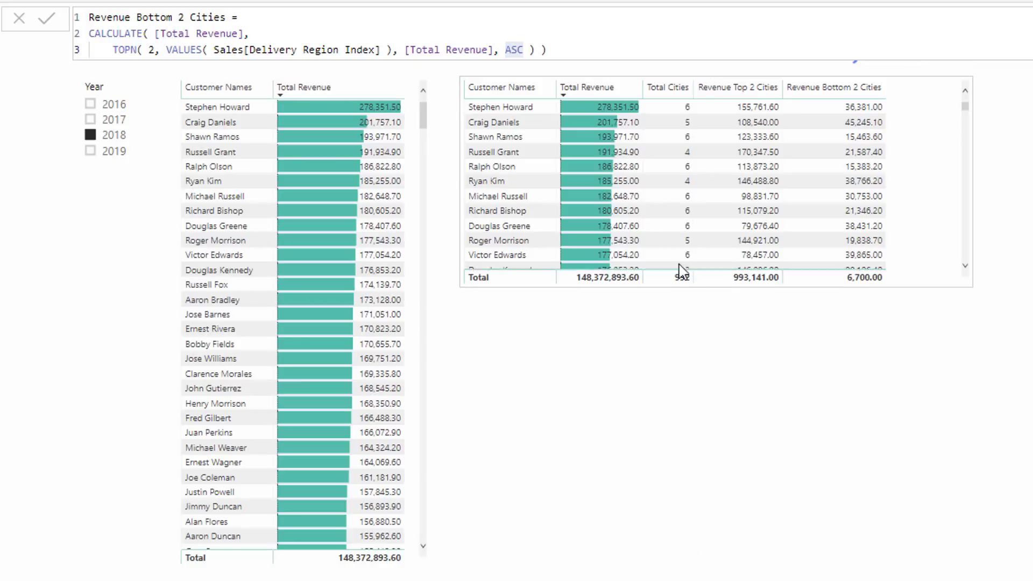
pyautogui.click(419, 65)
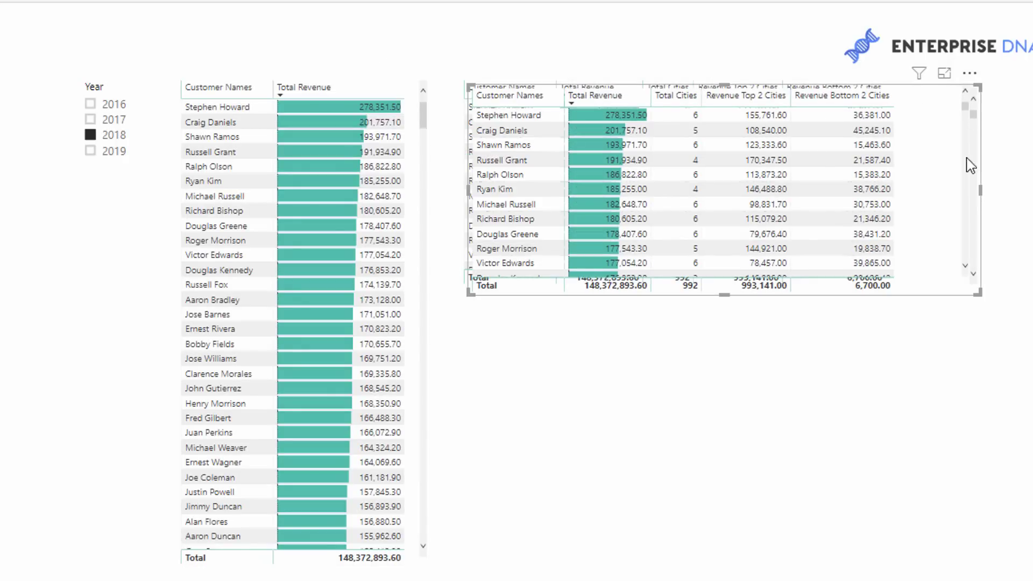
pyautogui.hotkey('ctrl', 'v')
pyautogui.moveTo(972, 162); pyautogui.dragTo(953, 330)
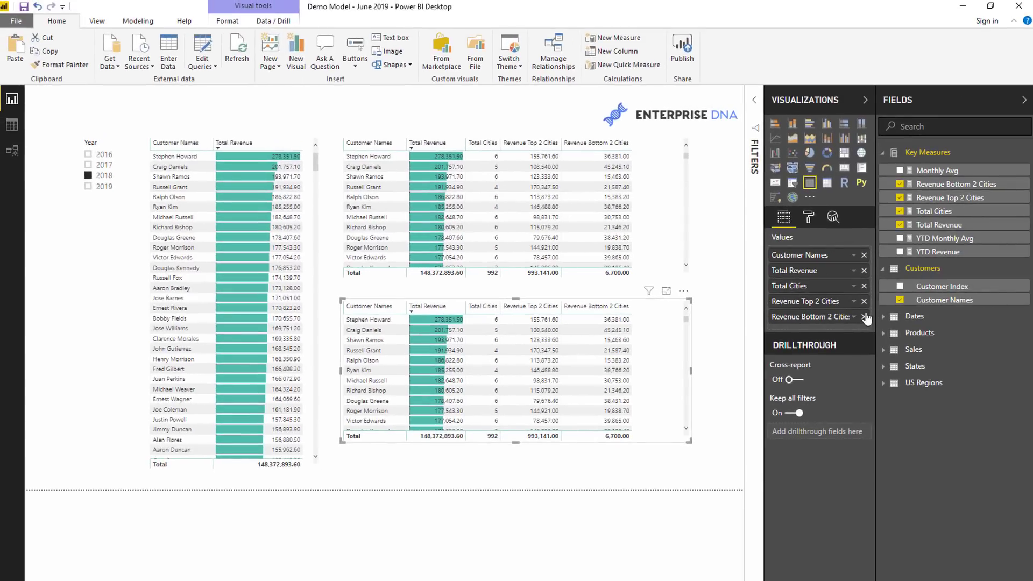
pyautogui.click(865, 317)
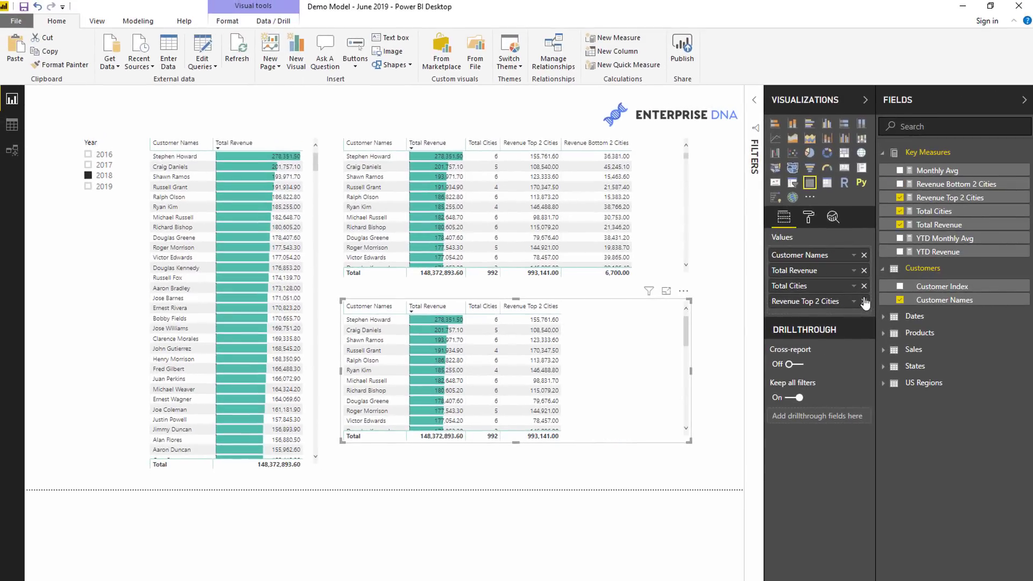
pyautogui.click(865, 302)
pyautogui.click(864, 286)
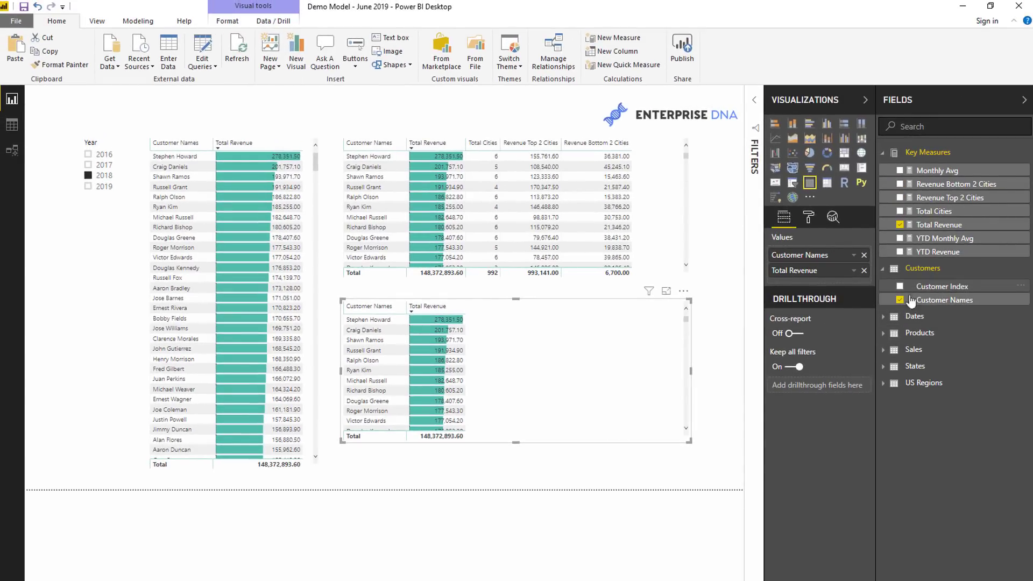
# Add US Regions name and Total Cities to the copied table and sort it by Customer Names.
pyautogui.click(916, 368)
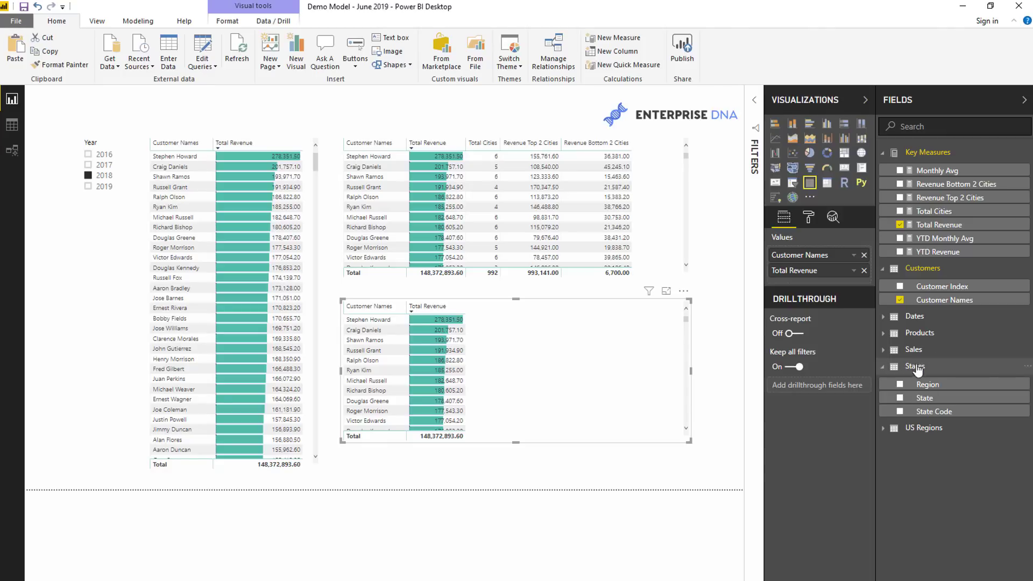
pyautogui.click(916, 367)
pyautogui.click(924, 383)
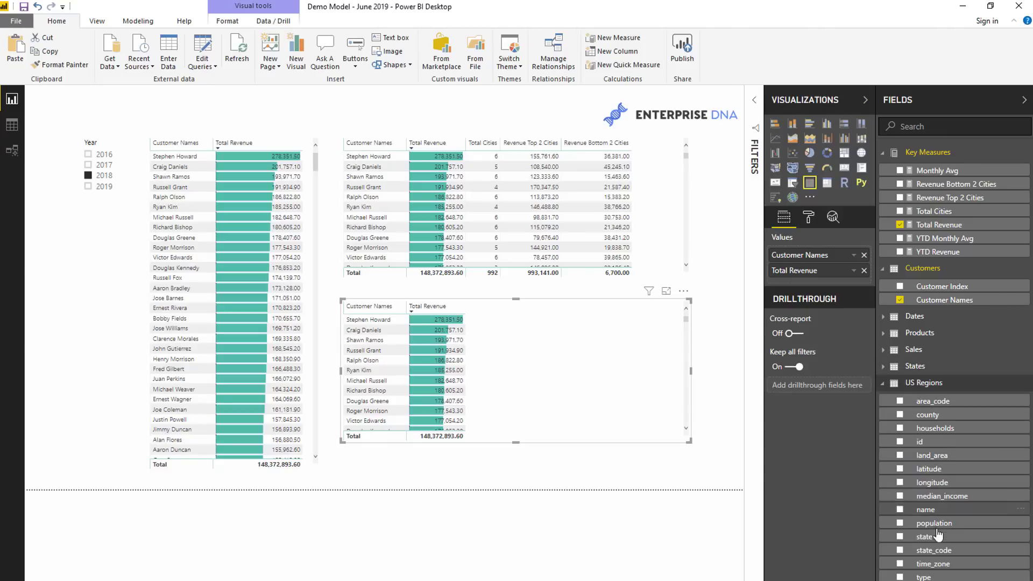
pyautogui.moveTo(927, 511); pyautogui.dragTo(813, 270)
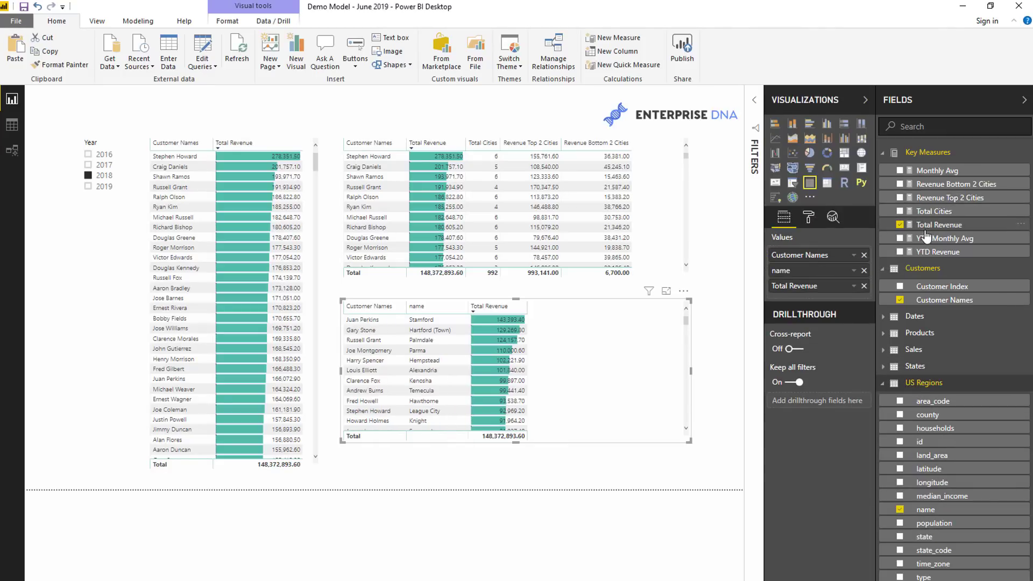
pyautogui.click(365, 310)
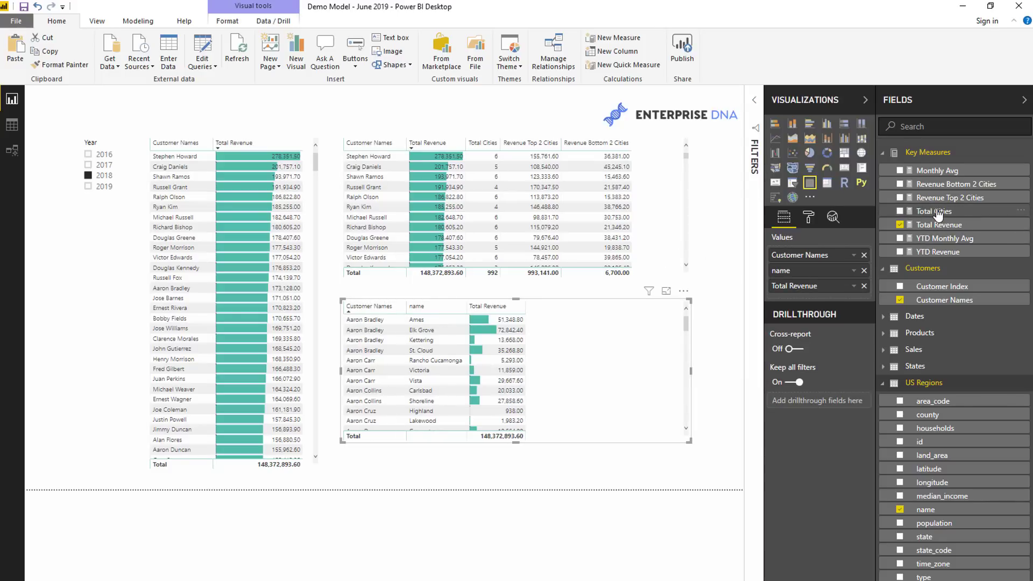
pyautogui.moveTo(937, 213); pyautogui.dragTo(827, 269)
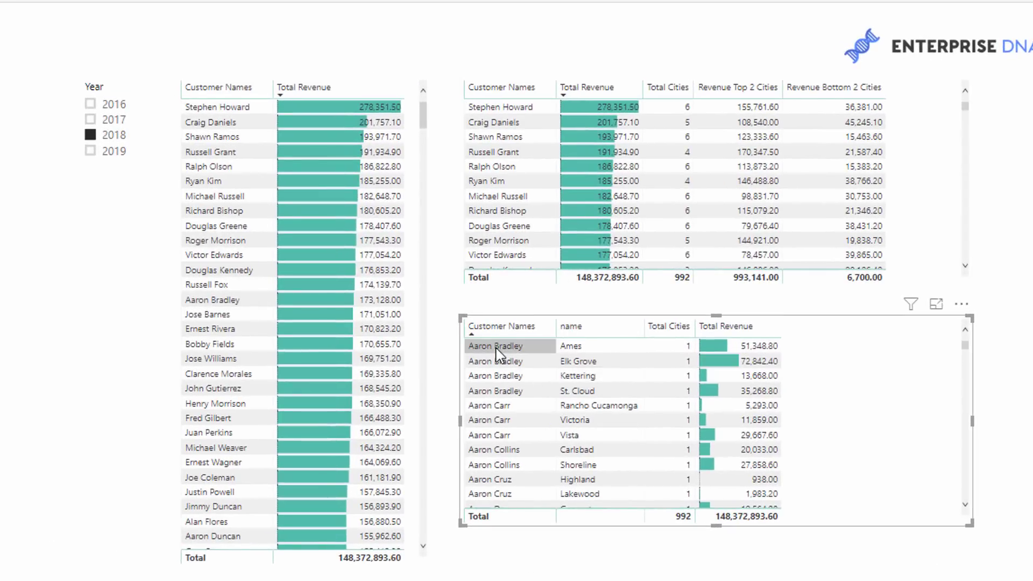
# Sort the upper customer revenue table ascending by Customer Names.
pyautogui.click(525, 91)
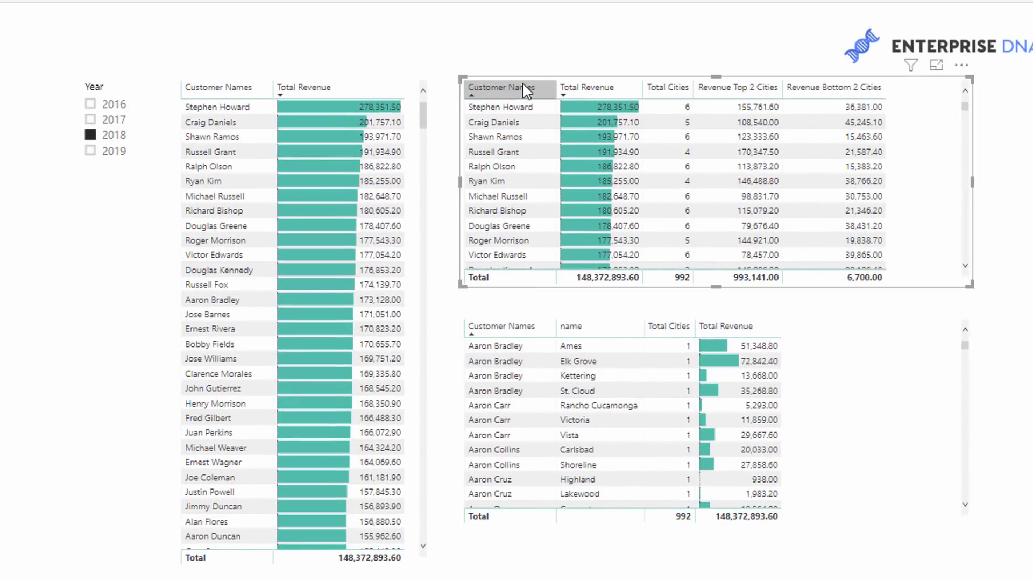
pyautogui.click(527, 91)
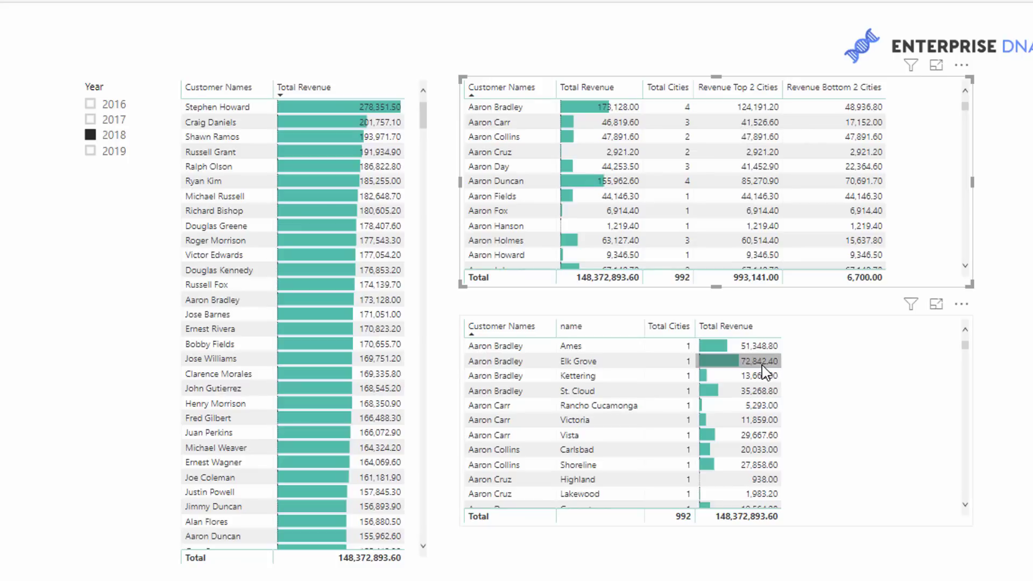
pyautogui.moveTo(765, 372)
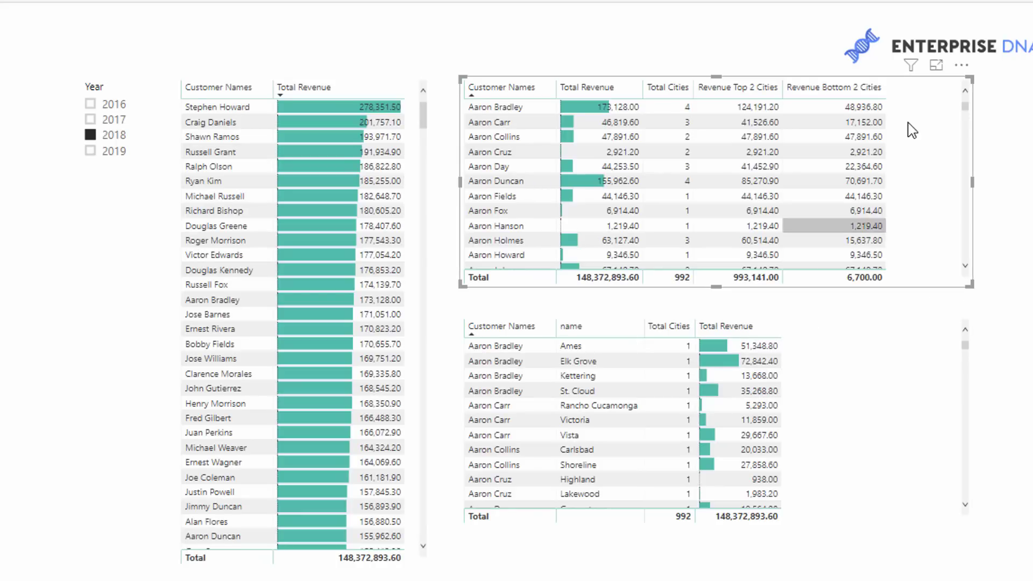
pyautogui.moveTo(880, 115)
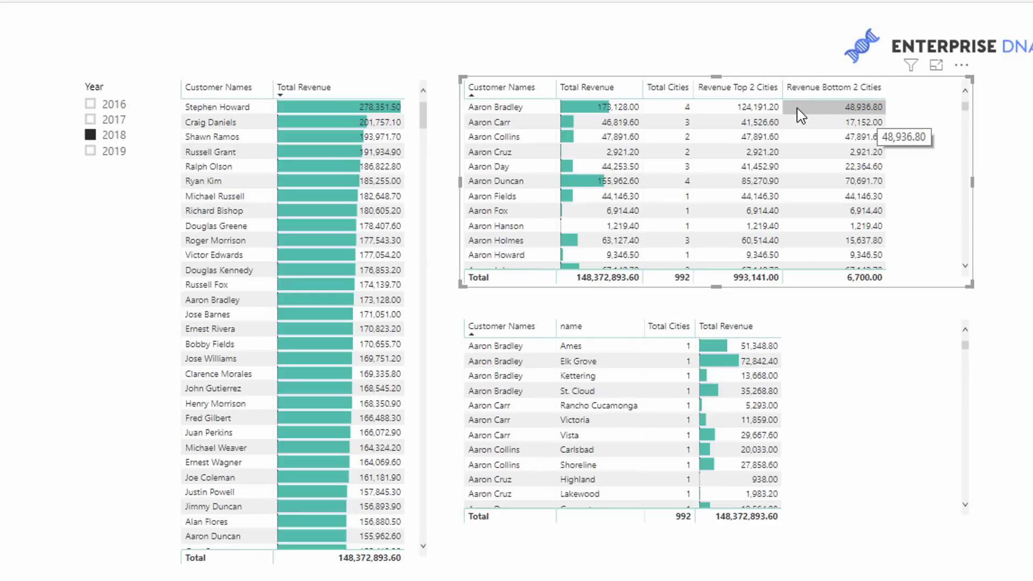
pyautogui.moveTo(743, 231)
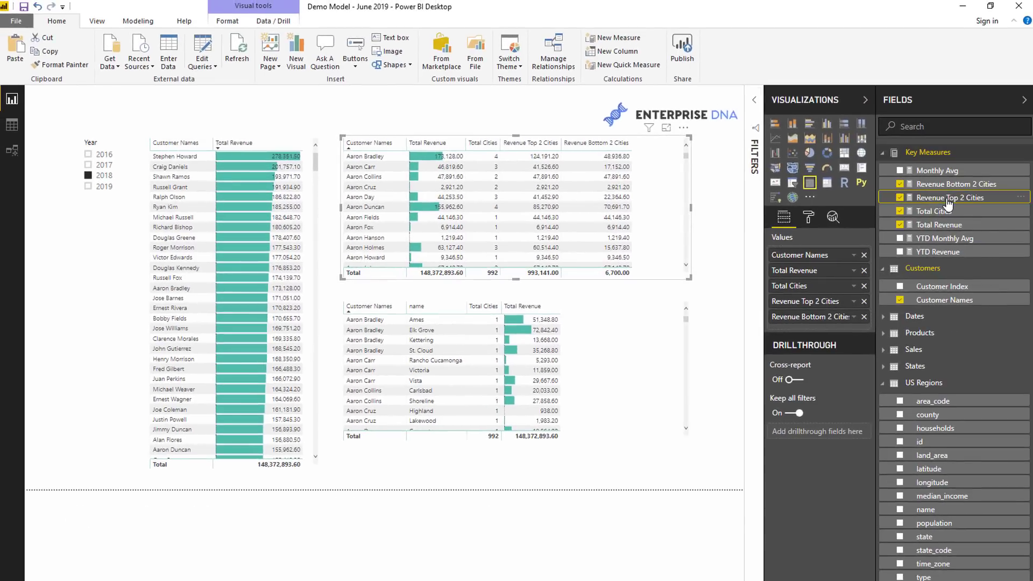
# Show the Revenue Top 2 Cities formula and highlight its TOPN expression.
pyautogui.click(947, 198)
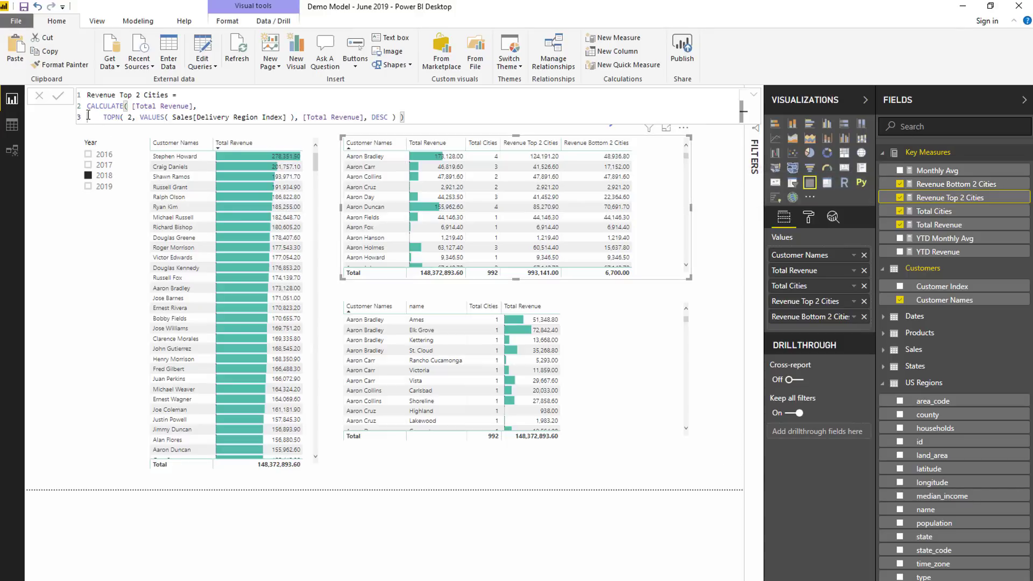
pyautogui.moveTo(102, 117); pyautogui.dragTo(431, 117)
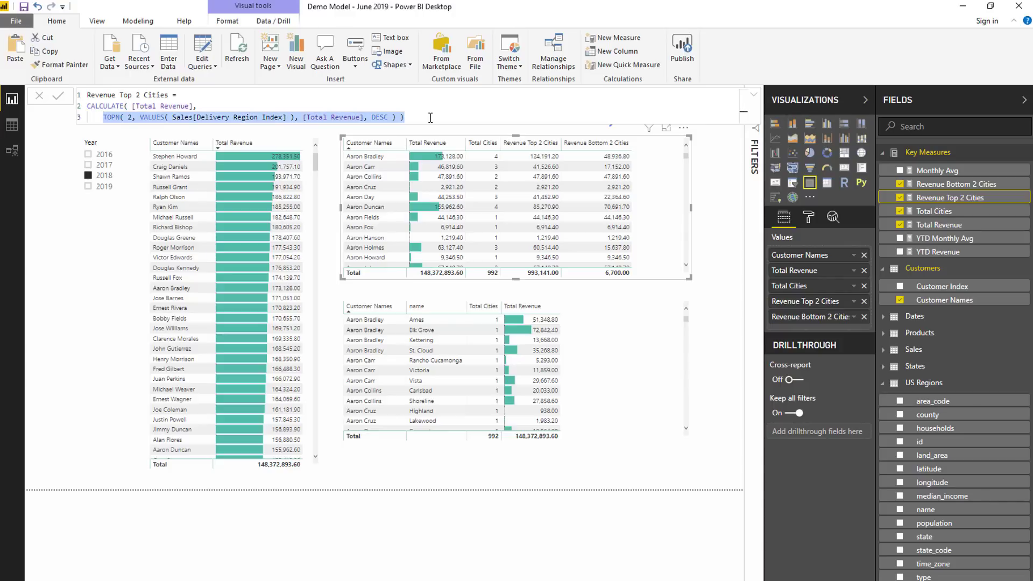